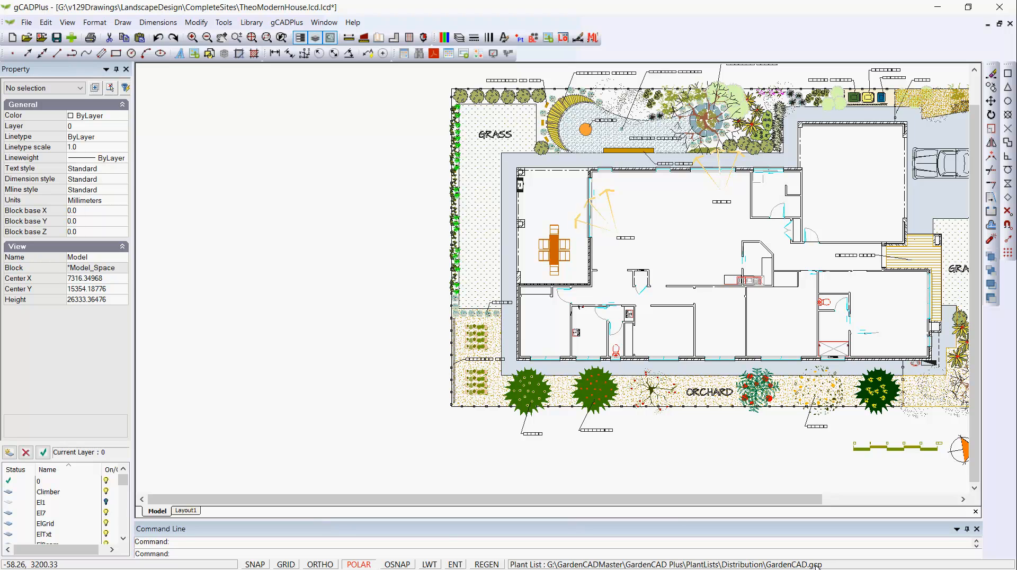
View the columns and entries of the attached GardenCAD.gcp plant list and close it without changes.
{"action": "left_click", "coordinate": [287, 23]}
{"action": "mouse_move", "coordinate": [369, 42]}
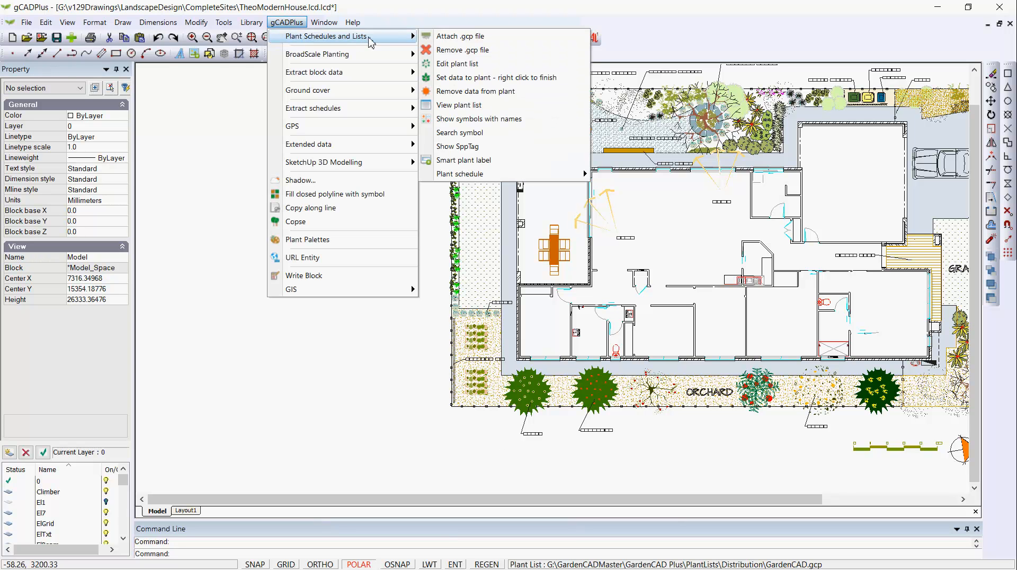
{"action": "left_click", "coordinate": [461, 64]}
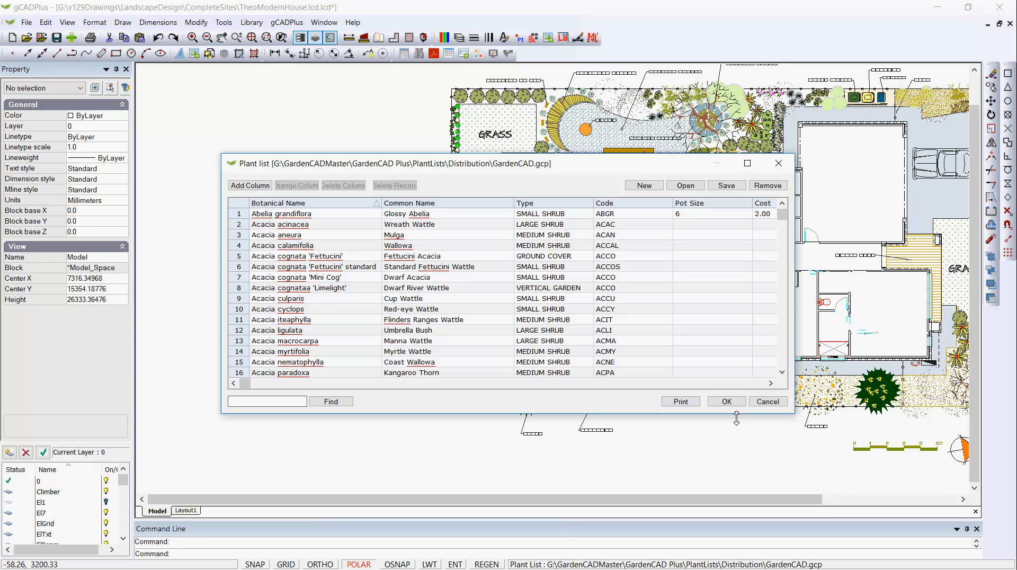
{"action": "left_click", "coordinate": [767, 402]}
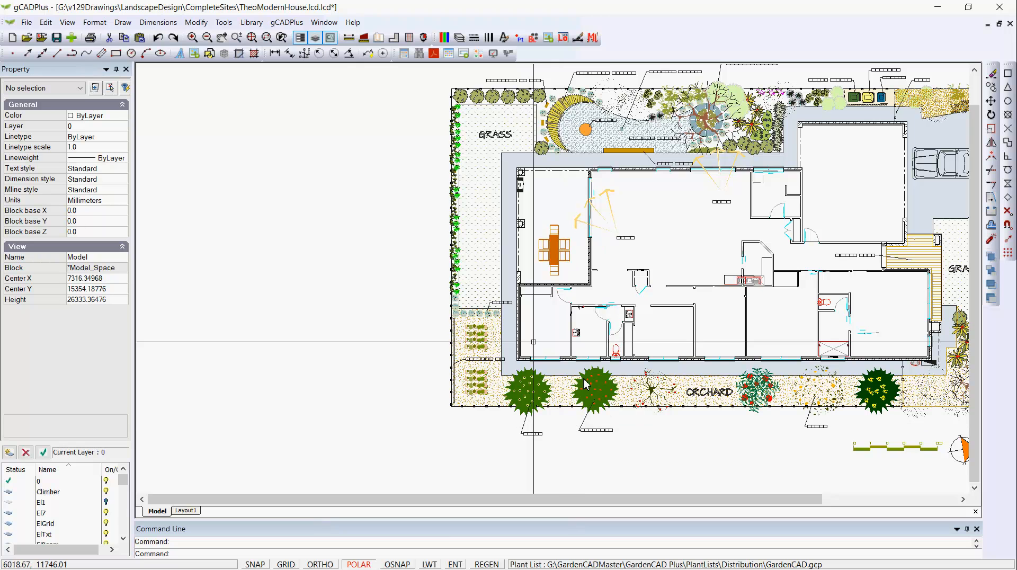
Begin assigning plant data to the nectarine tree symbol in the orchard and sort the selectable plants by common name.
{"action": "left_click", "coordinate": [286, 23]}
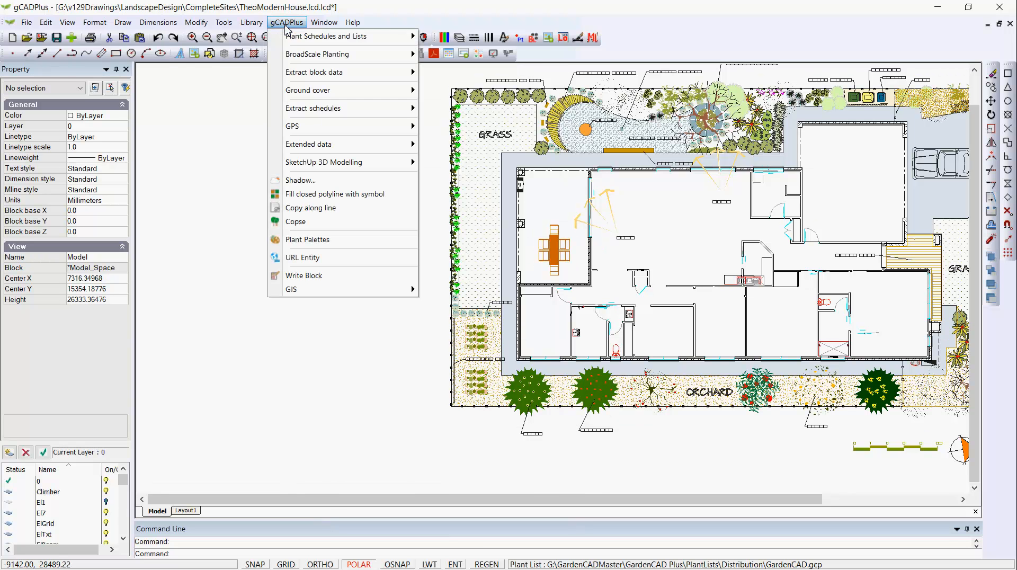
{"action": "mouse_move", "coordinate": [326, 43]}
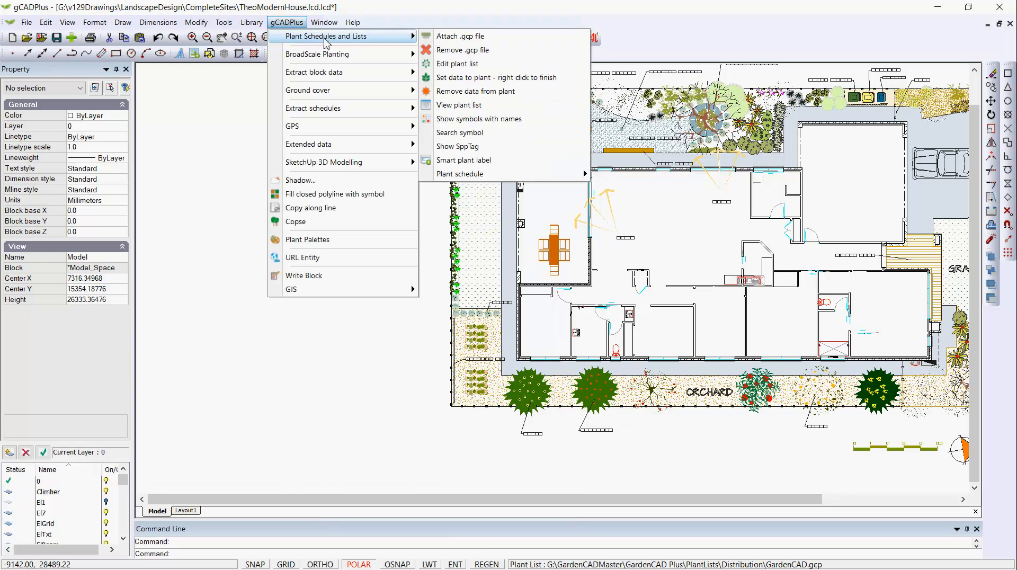
{"action": "left_click", "coordinate": [466, 78]}
{"action": "scroll", "coordinate": [599, 449], "scroll_direction": "up", "scroll_amount": 5}
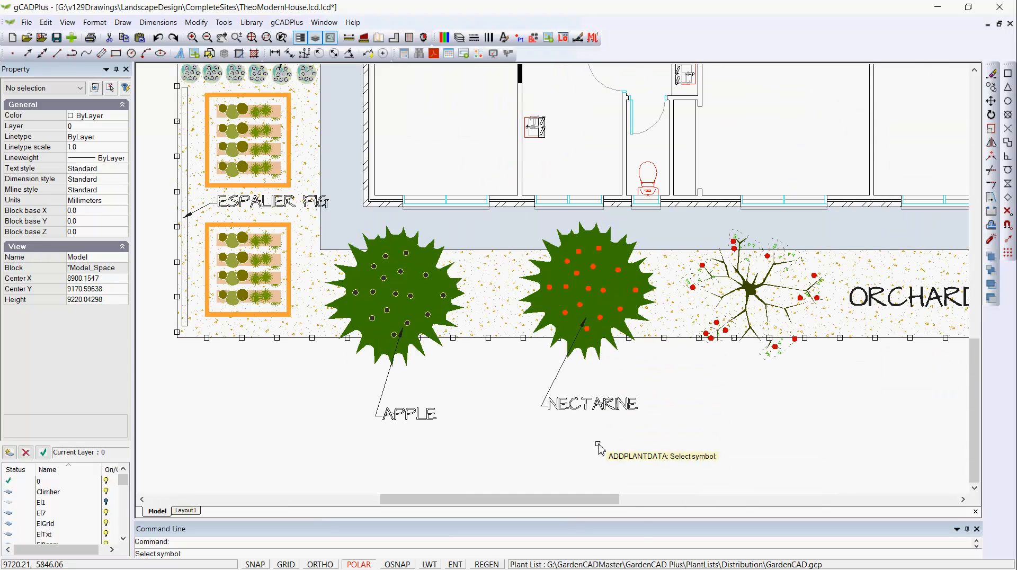
{"action": "left_click", "coordinate": [599, 300]}
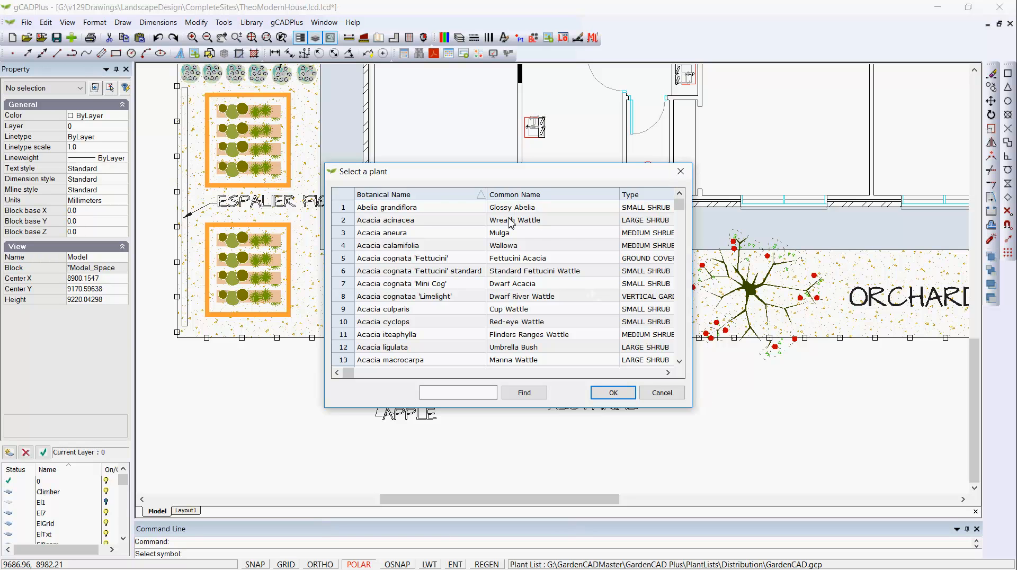
{"action": "left_click_drag", "start_coordinate": [619, 194], "coordinate": [581, 194]}
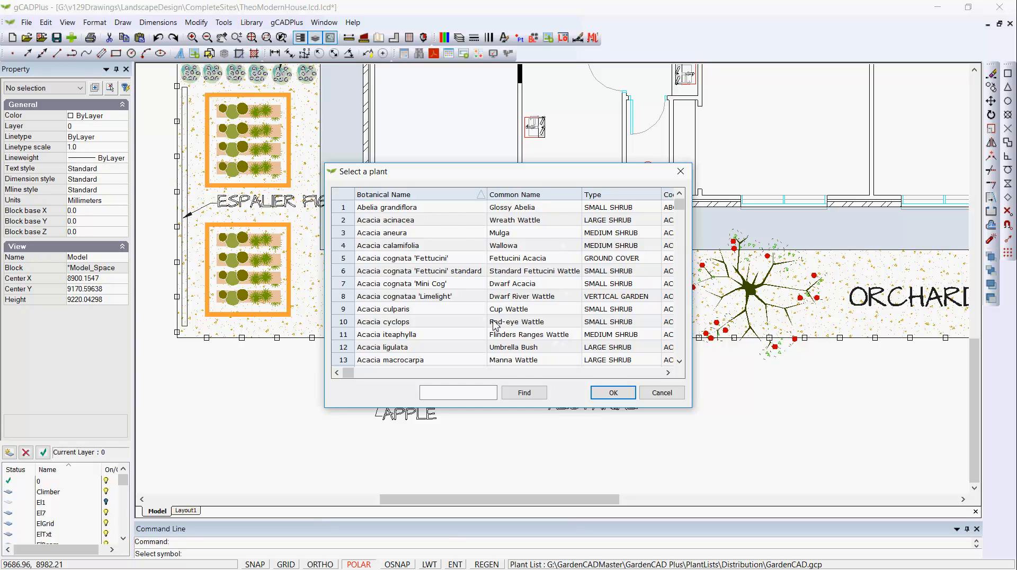
{"action": "left_click", "coordinate": [626, 199]}
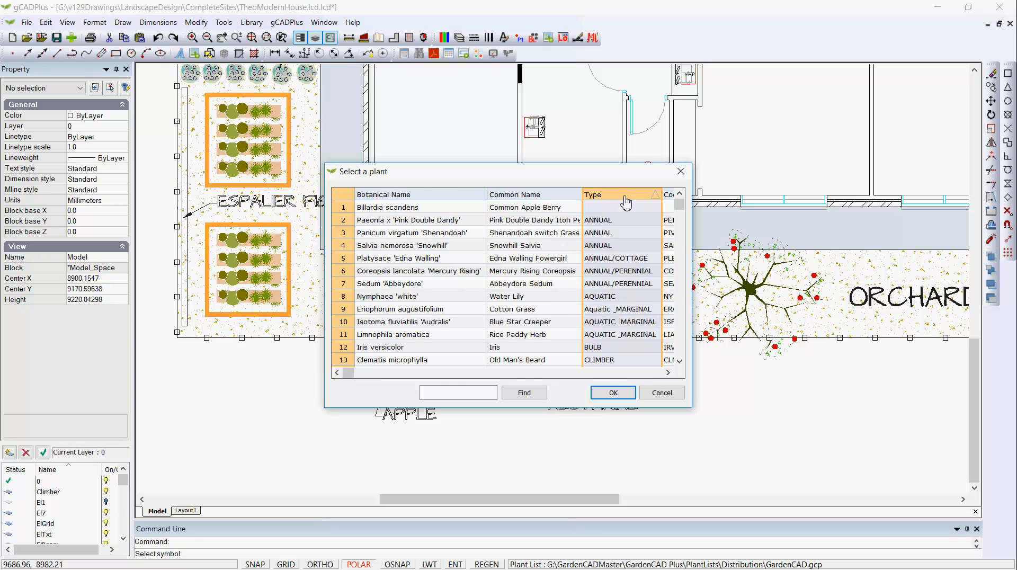
{"action": "left_click", "coordinate": [625, 199]}
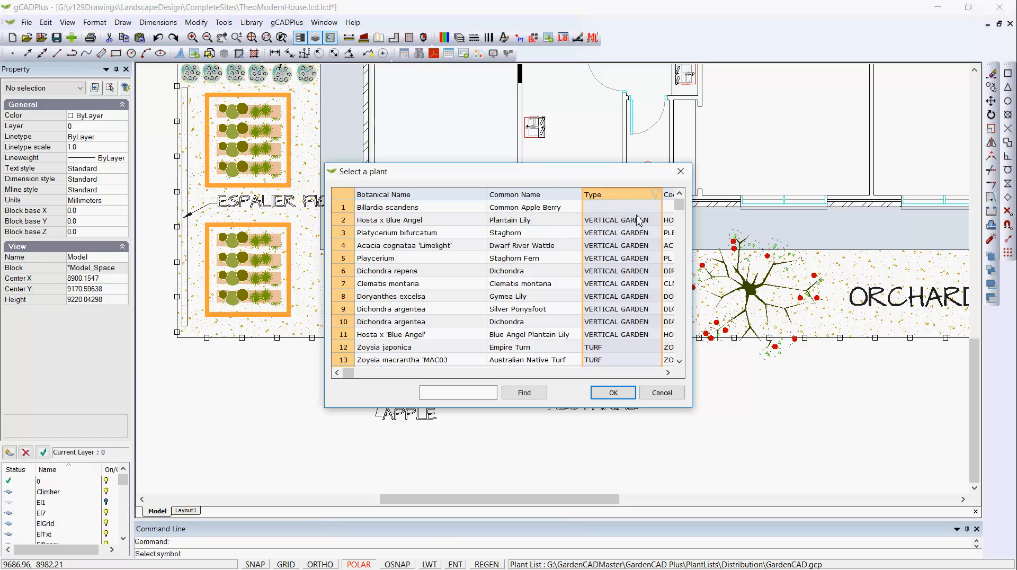
{"action": "left_click_drag", "start_coordinate": [662, 195], "coordinate": [648, 194]}
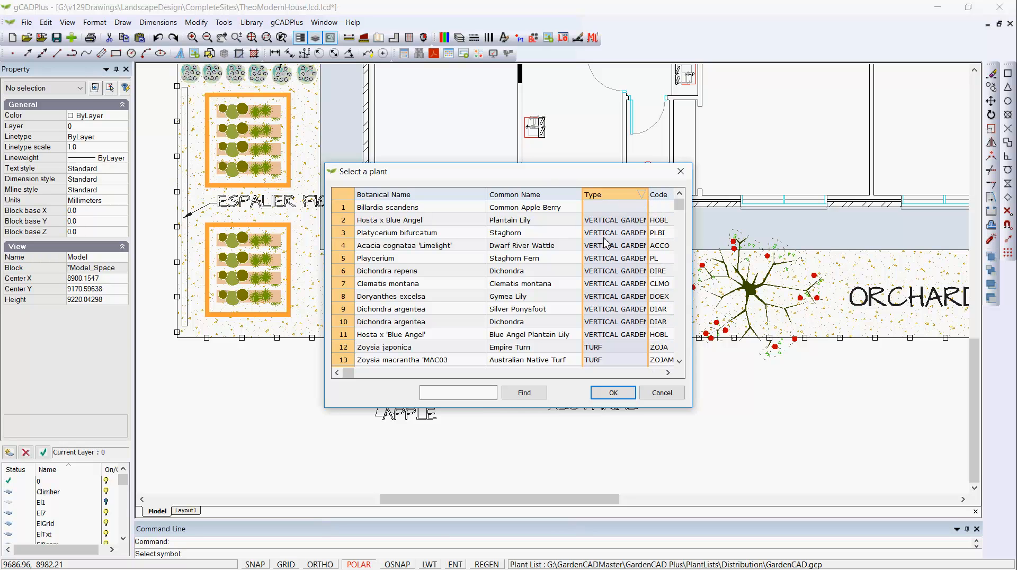
{"action": "left_click", "coordinate": [538, 197]}
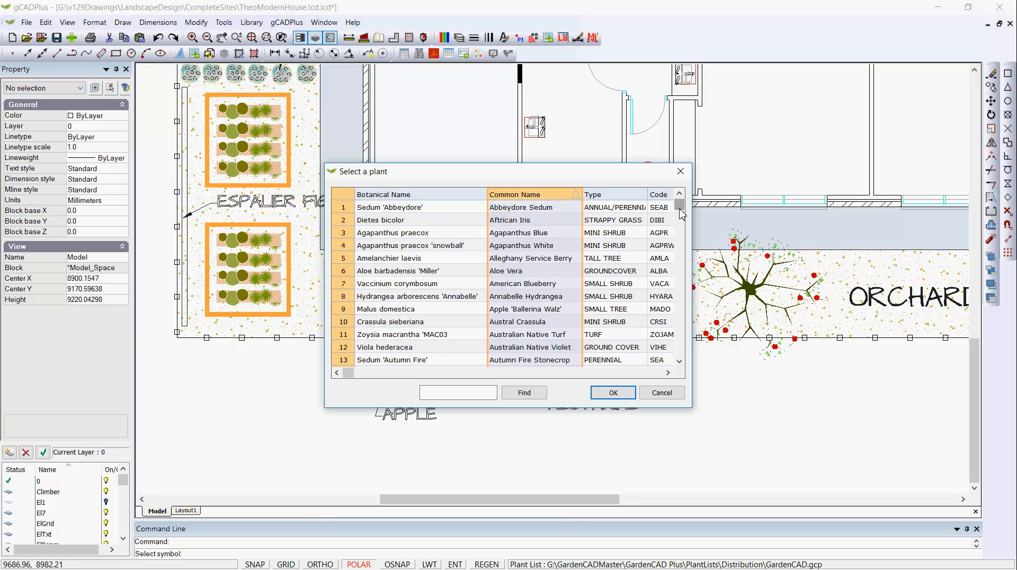
Assign the Prunus persica, Nectarine 'Arctic Rose', record to the nectarine tree symbol and finish the assignment.
{"action": "left_click_drag", "start_coordinate": [682, 213], "coordinate": [690, 307]}
{"action": "scroll", "coordinate": [689, 299], "scroll_direction": "down", "scroll_amount": 1}
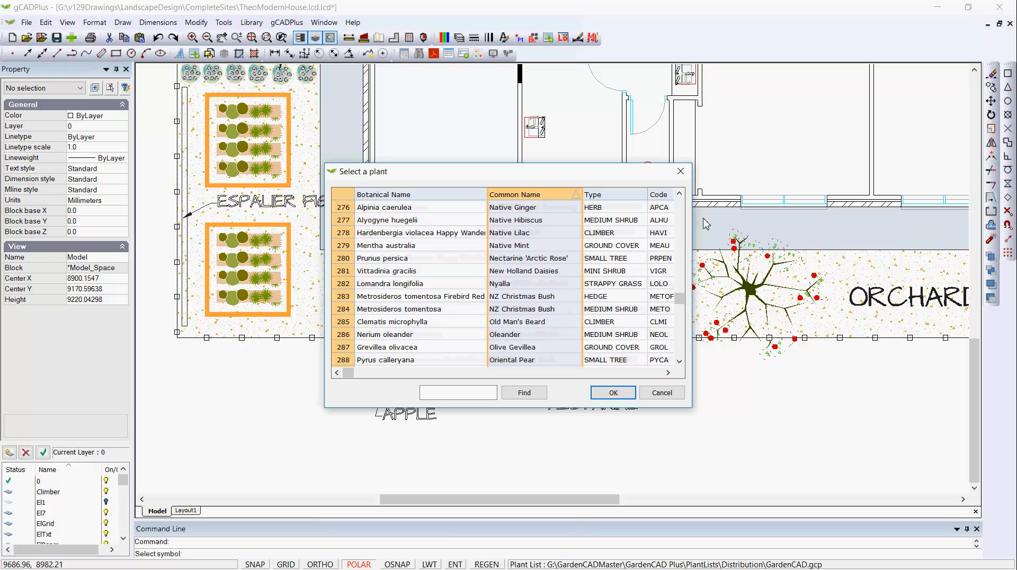
{"action": "left_click", "coordinate": [533, 260]}
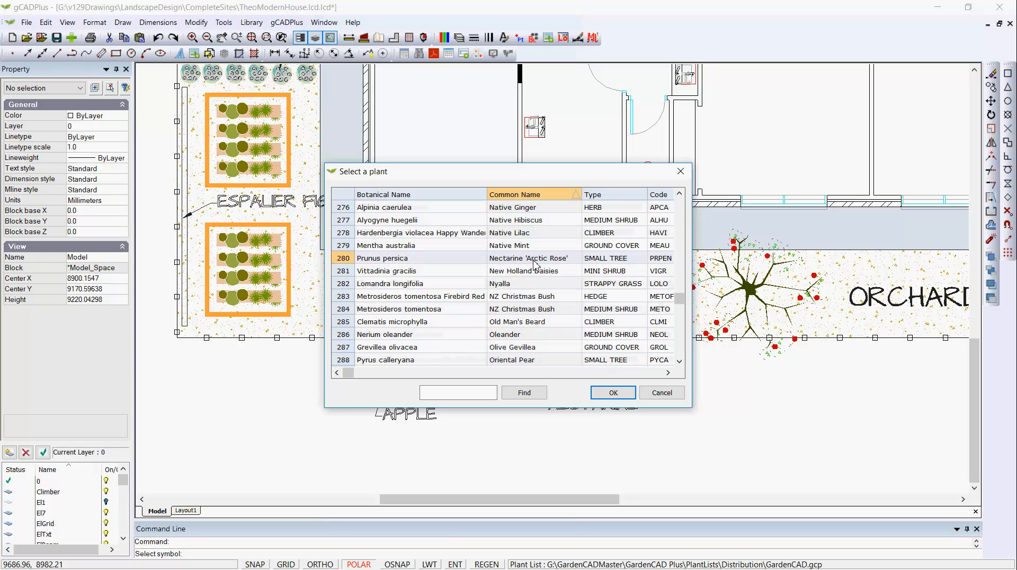
{"action": "left_click", "coordinate": [613, 392]}
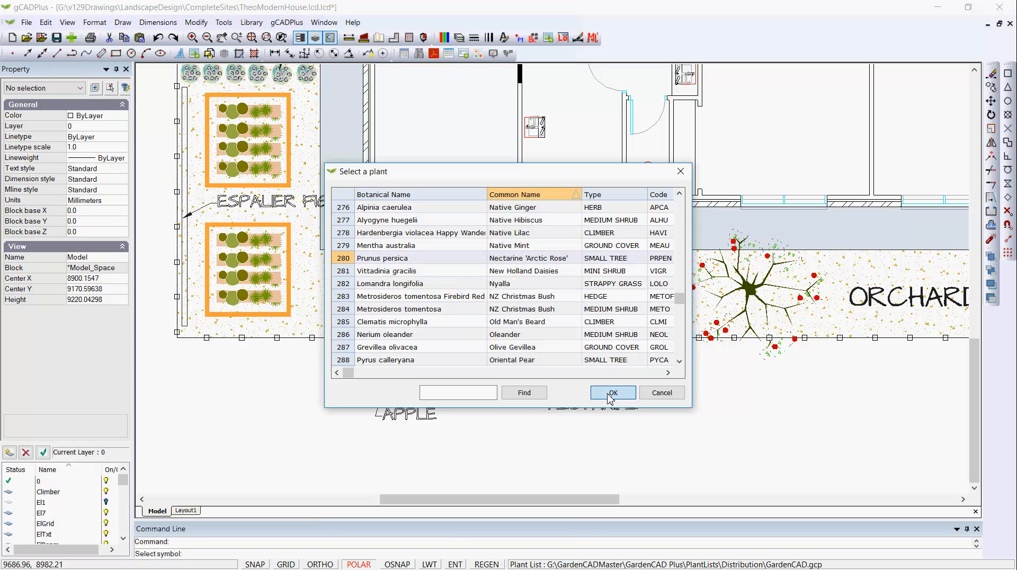
{"action": "right_click", "coordinate": [568, 419]}
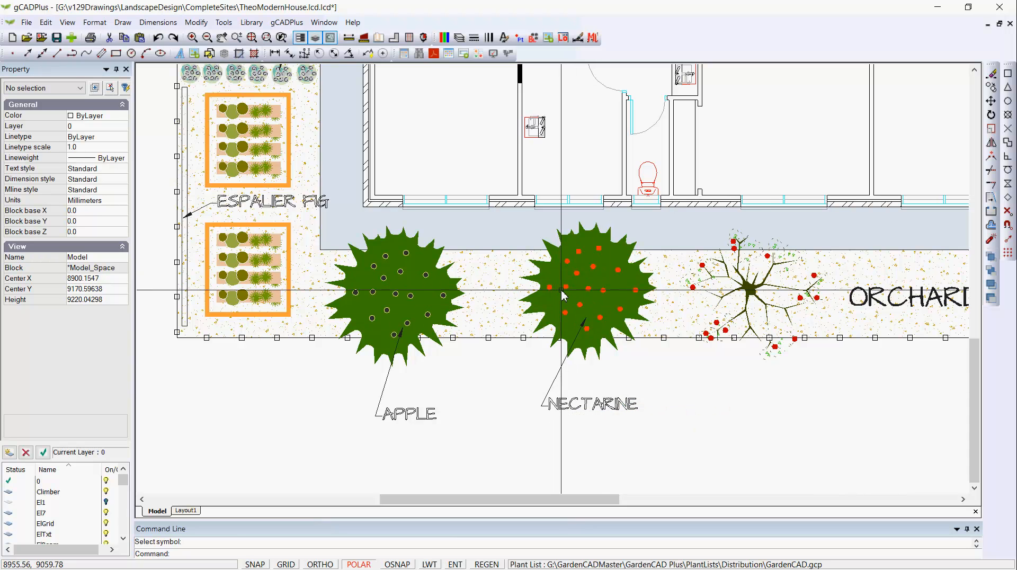
Highlight all symbols on the site plan that carry plant names, and clear the highlighting.
{"action": "scroll", "coordinate": [559, 280], "scroll_direction": "down", "scroll_amount": 5}
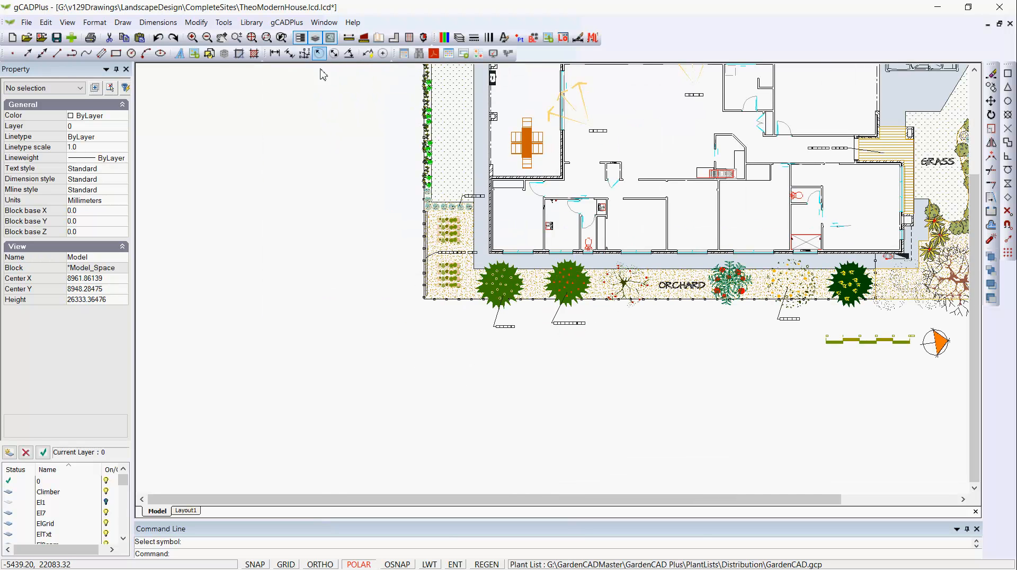
{"action": "left_click", "coordinate": [290, 23]}
{"action": "mouse_move", "coordinate": [300, 36]}
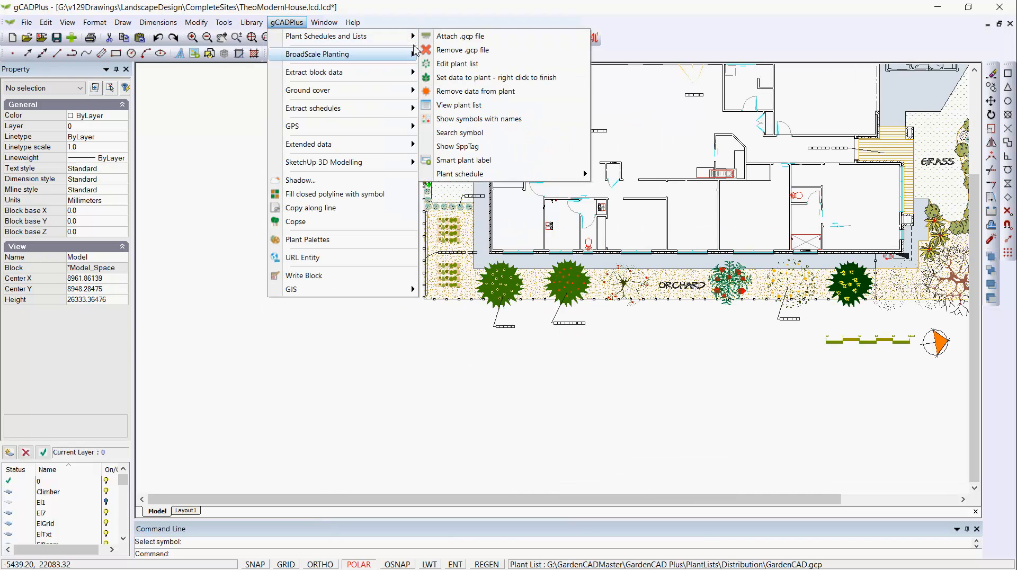
{"action": "left_click", "coordinate": [486, 120]}
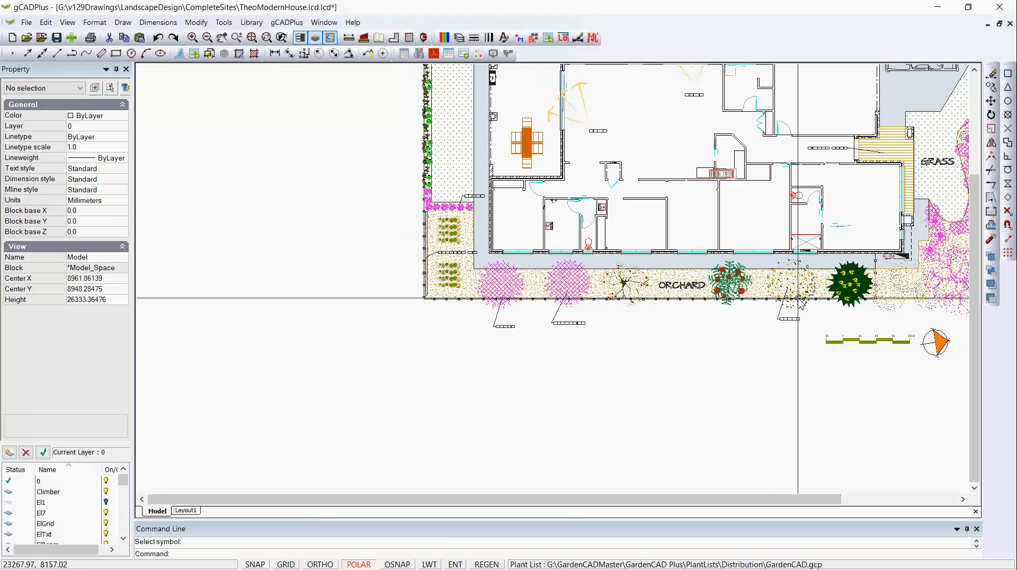
{"action": "scroll", "coordinate": [372, 198], "scroll_direction": "down", "scroll_amount": 2}
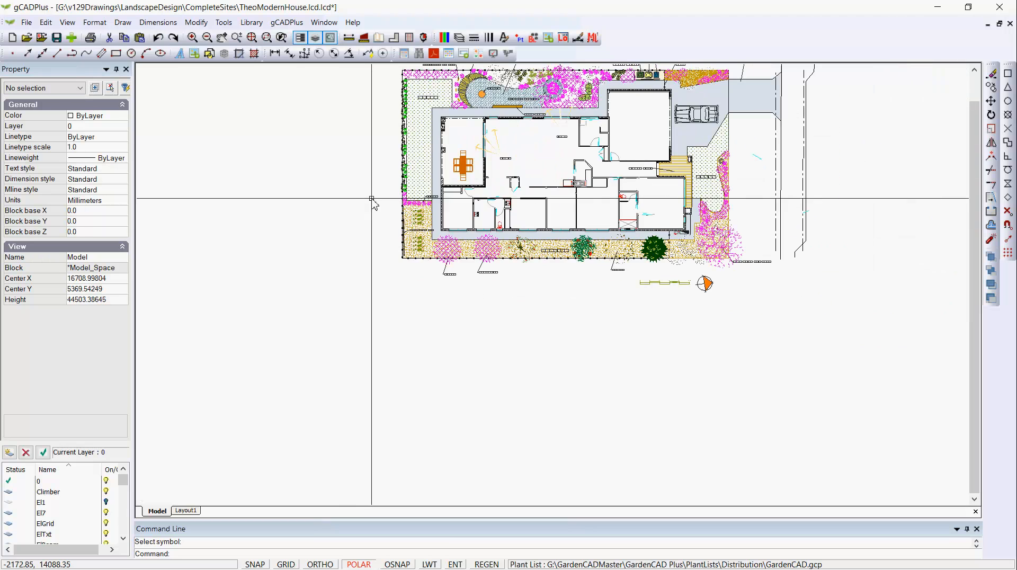
{"action": "right_click", "coordinate": [337, 209]}
{"action": "left_click", "coordinate": [364, 231]}
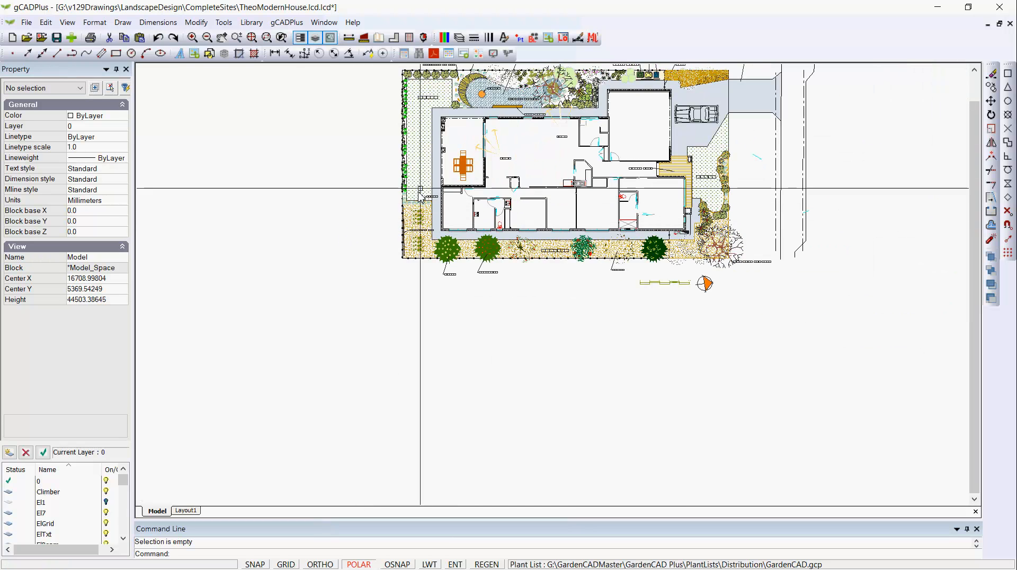
Try drawing a standard plant schedule with 150 text height in a narrow frame on the blank area left of the site plan.
{"action": "middle_click_drag", "start_coordinate": [421, 194], "coordinate": [652, 358]}
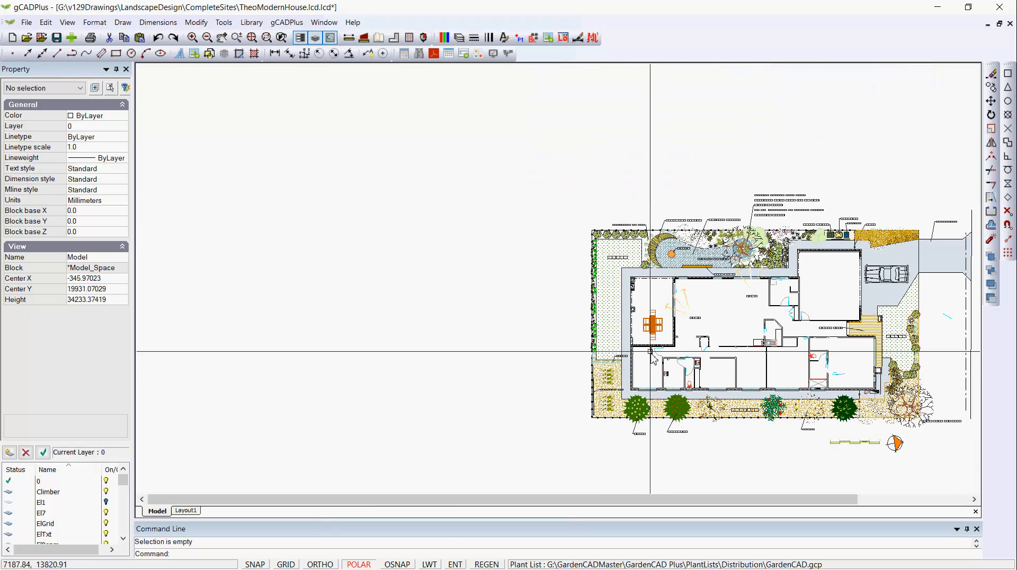
{"action": "scroll", "coordinate": [652, 358], "scroll_direction": "up", "scroll_amount": 3}
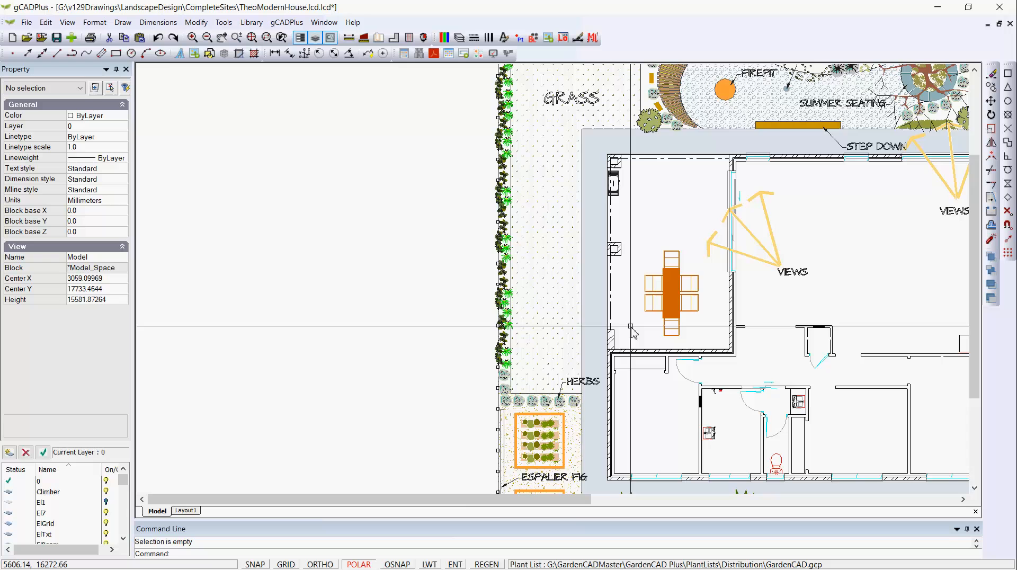
{"action": "left_click", "coordinate": [287, 23]}
{"action": "mouse_move", "coordinate": [298, 36]}
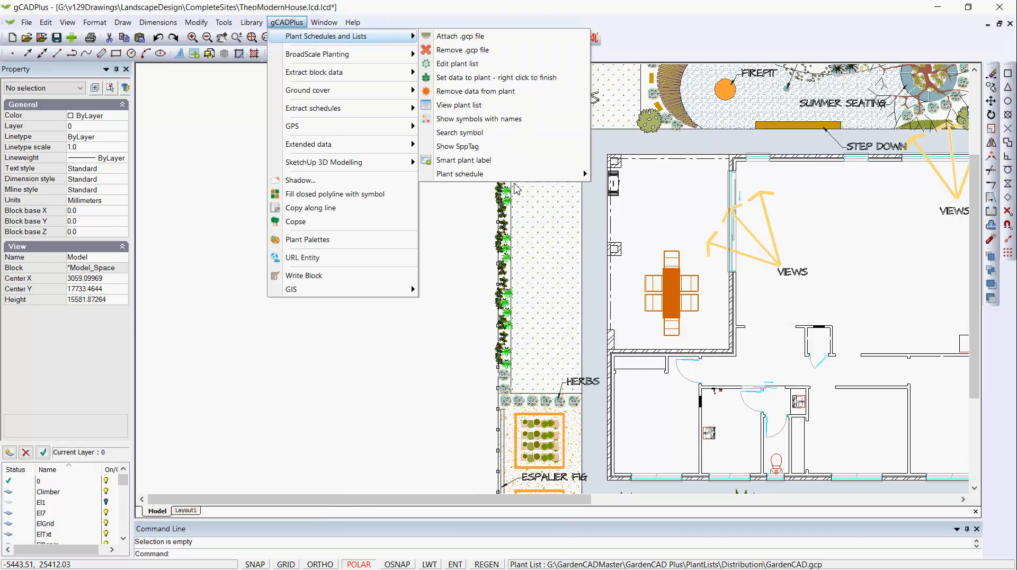
{"action": "mouse_move", "coordinate": [538, 178]}
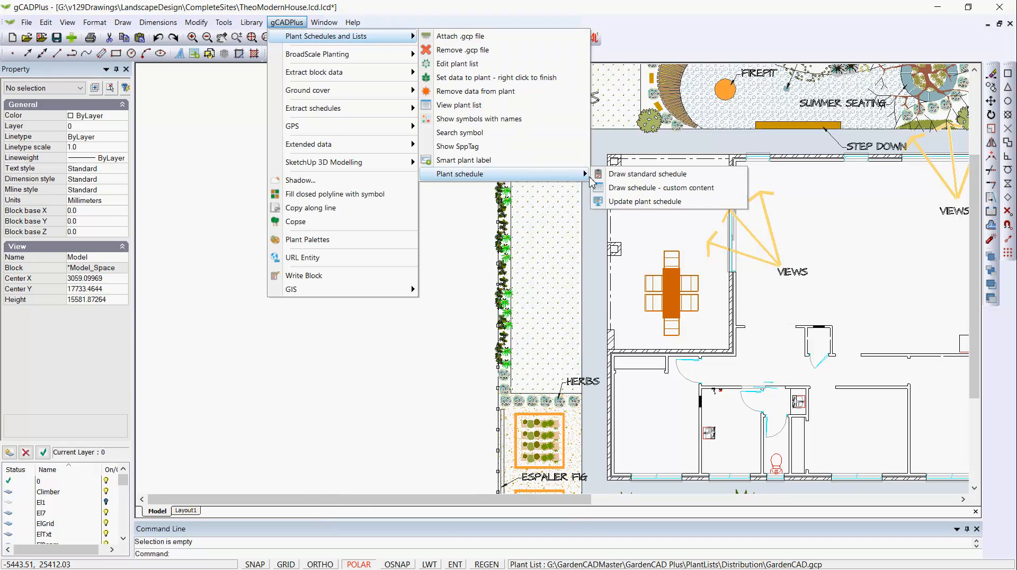
{"action": "left_click", "coordinate": [647, 175]}
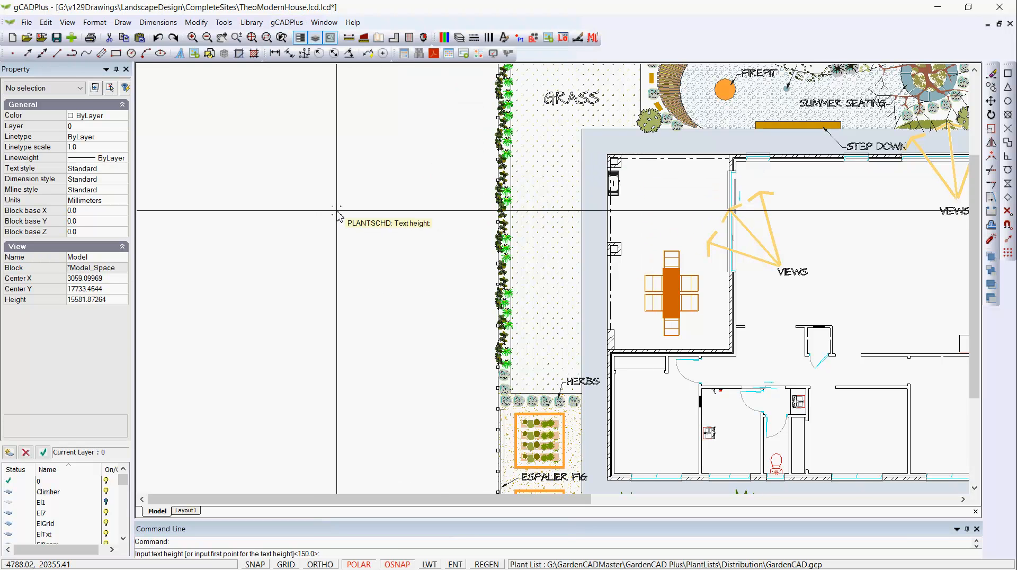
{"action": "key", "text": "Return"}
{"action": "left_click", "coordinate": [240, 113]}
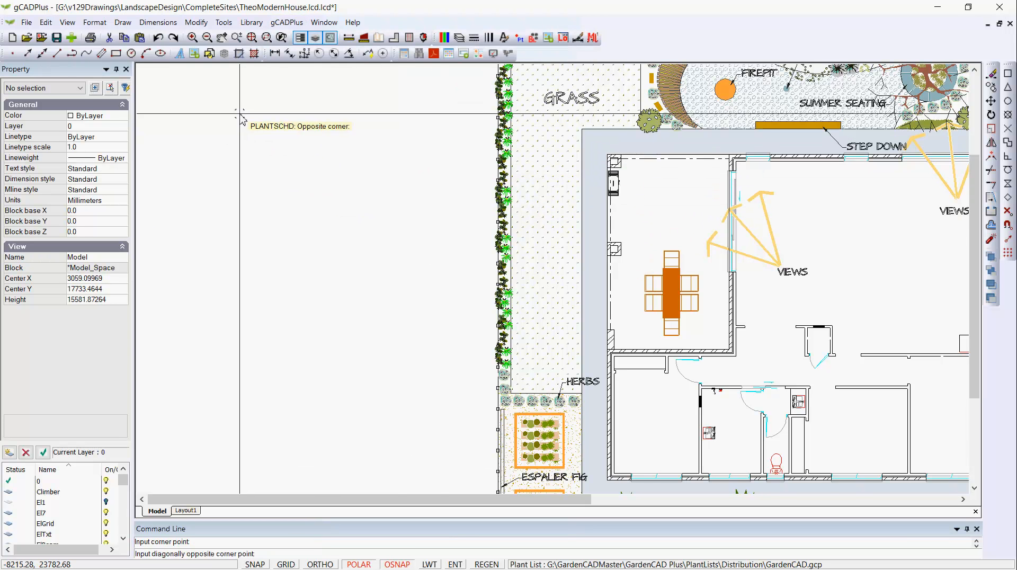
{"action": "left_click", "coordinate": [371, 302]}
{"action": "scroll", "coordinate": [317, 209], "scroll_direction": "up", "scroll_amount": 3}
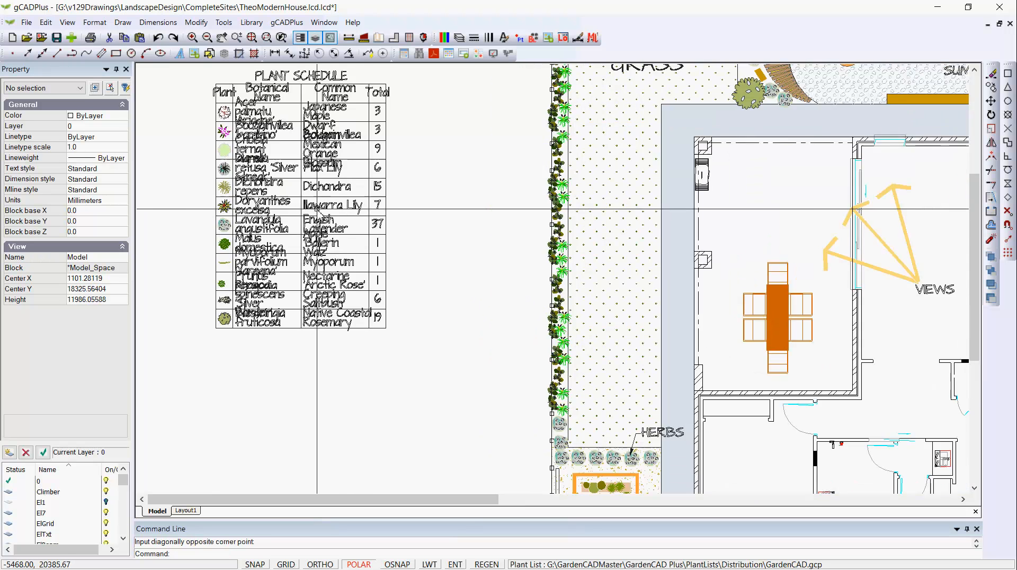
{"action": "scroll", "coordinate": [317, 209], "scroll_direction": "down", "scroll_amount": 4}
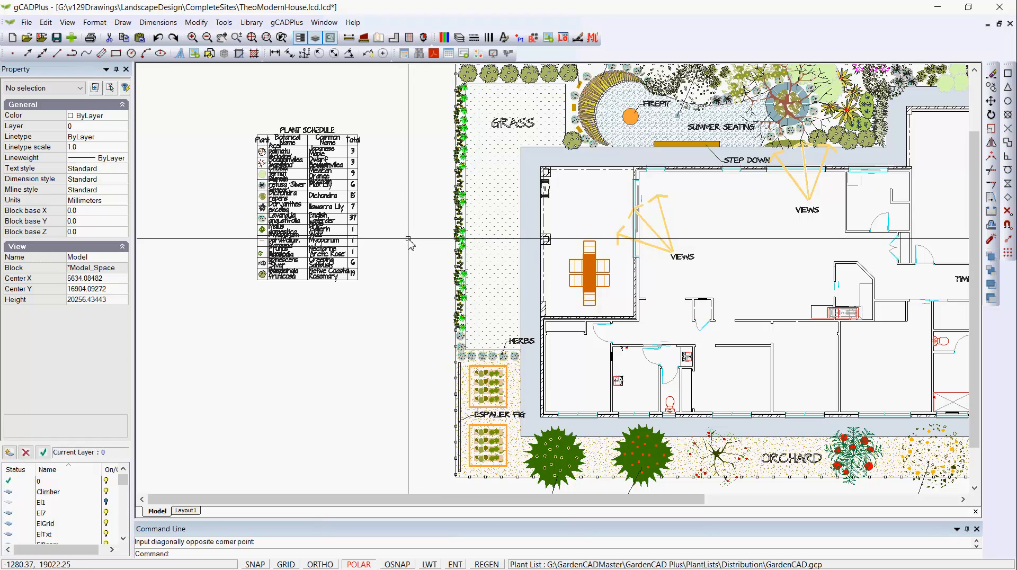
Draw the standard plant schedule again with 150 text height in a larger frame left of the site plan.
{"action": "right_click", "coordinate": [409, 243]}
{"action": "left_click", "coordinate": [437, 250]}
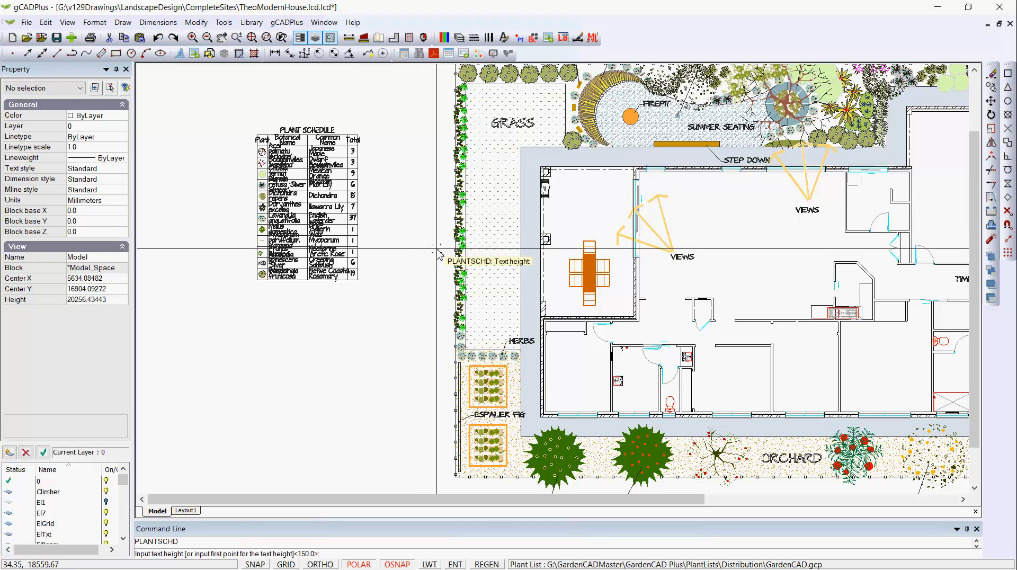
{"action": "key", "text": "Return"}
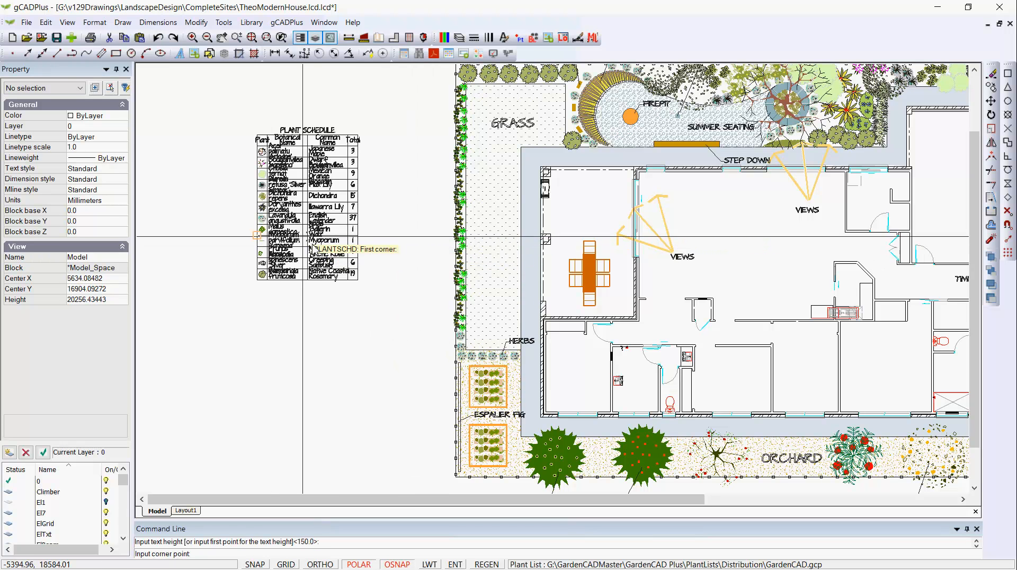
{"action": "left_click", "coordinate": [181, 109]}
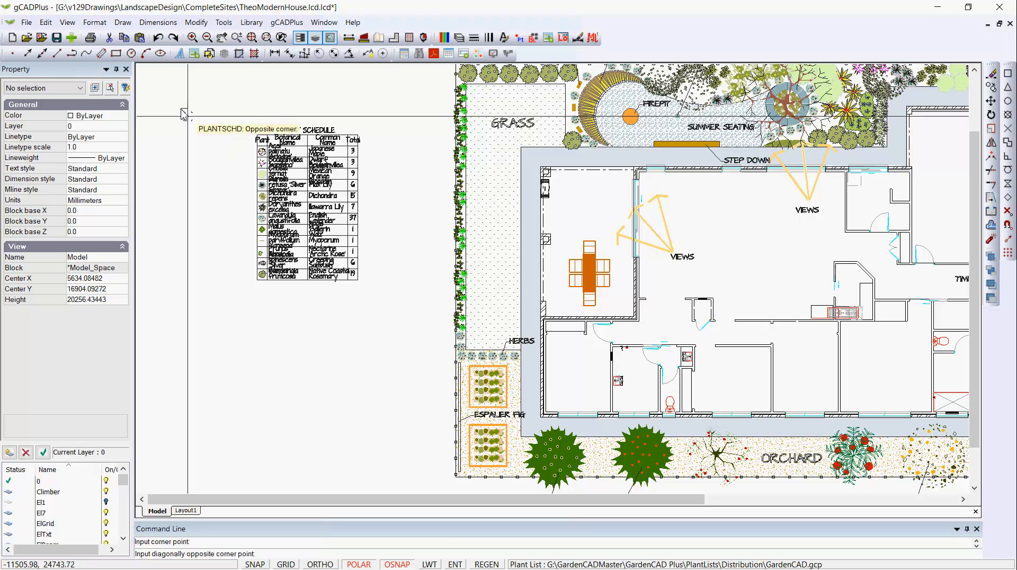
{"action": "left_click", "coordinate": [407, 357]}
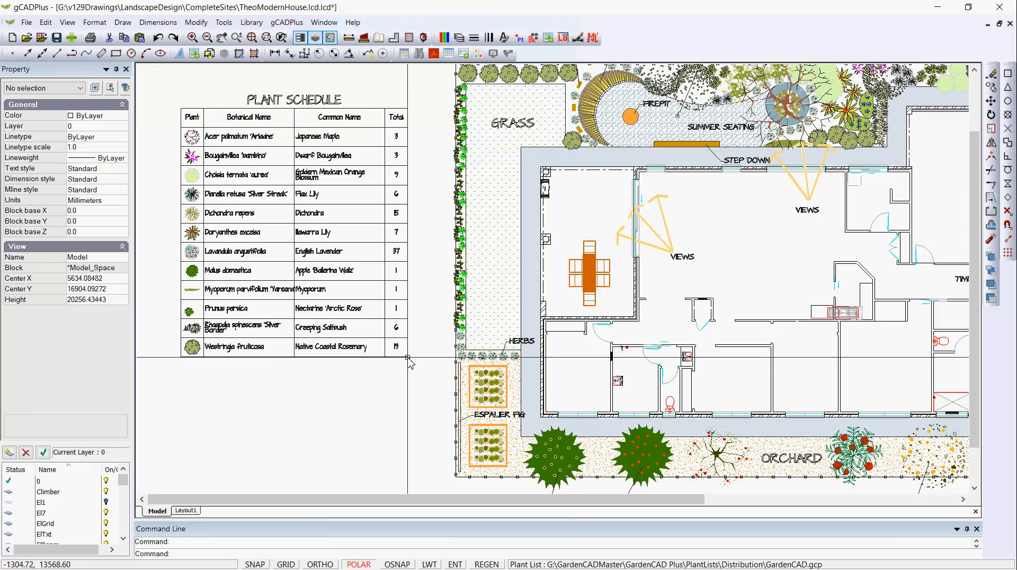
{"action": "scroll", "coordinate": [256, 190], "scroll_direction": "up", "scroll_amount": 2}
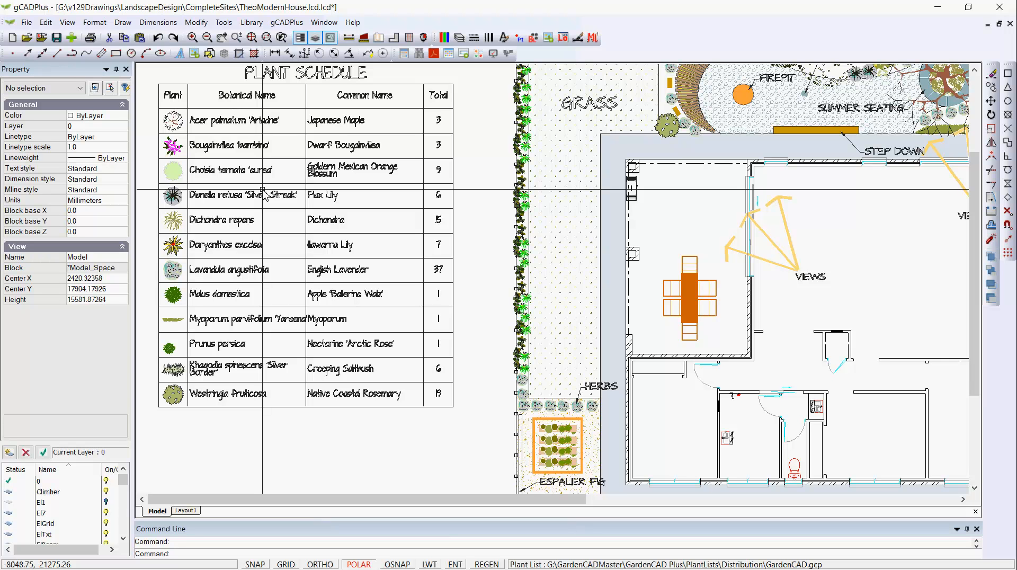
Open the attached GardenCAD.gcp plant list for editing and look through its records to the end.
{"action": "left_click", "coordinate": [288, 23]}
{"action": "left_click", "coordinate": [325, 23]}
{"action": "left_click", "coordinate": [286, 22]}
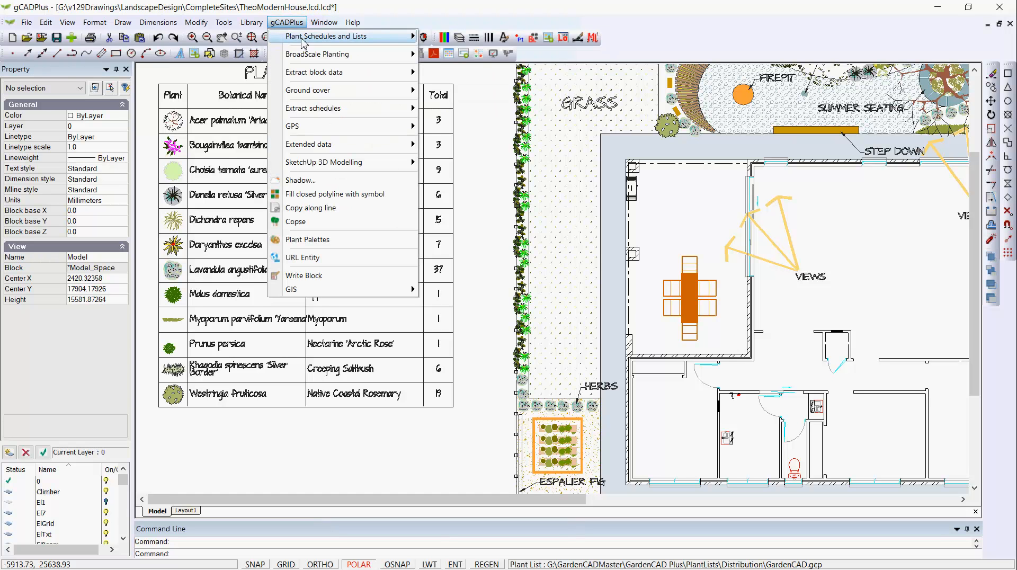
{"action": "mouse_move", "coordinate": [304, 41]}
{"action": "left_click", "coordinate": [457, 64]}
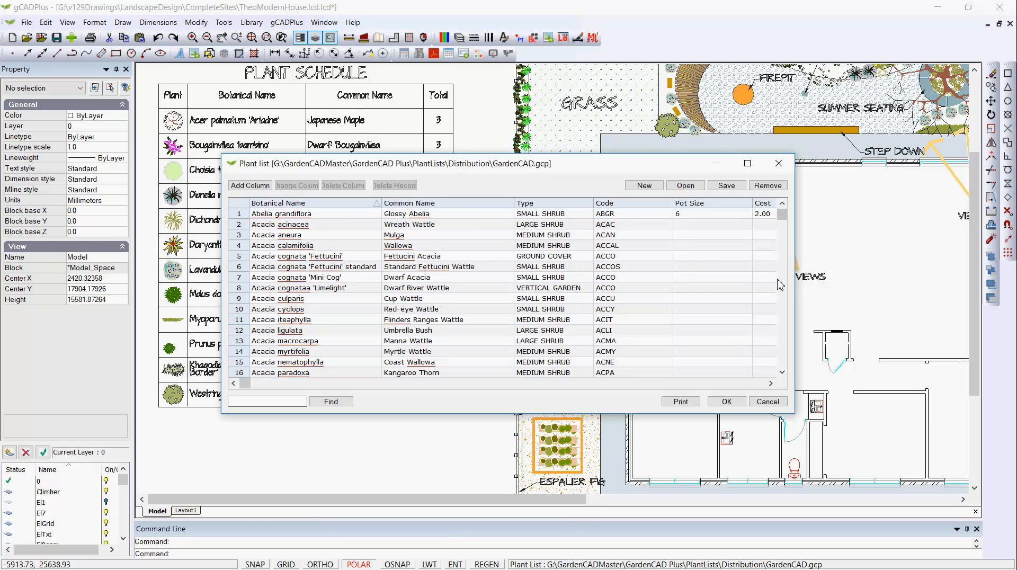
{"action": "left_click_drag", "start_coordinate": [782, 215], "coordinate": [789, 368]}
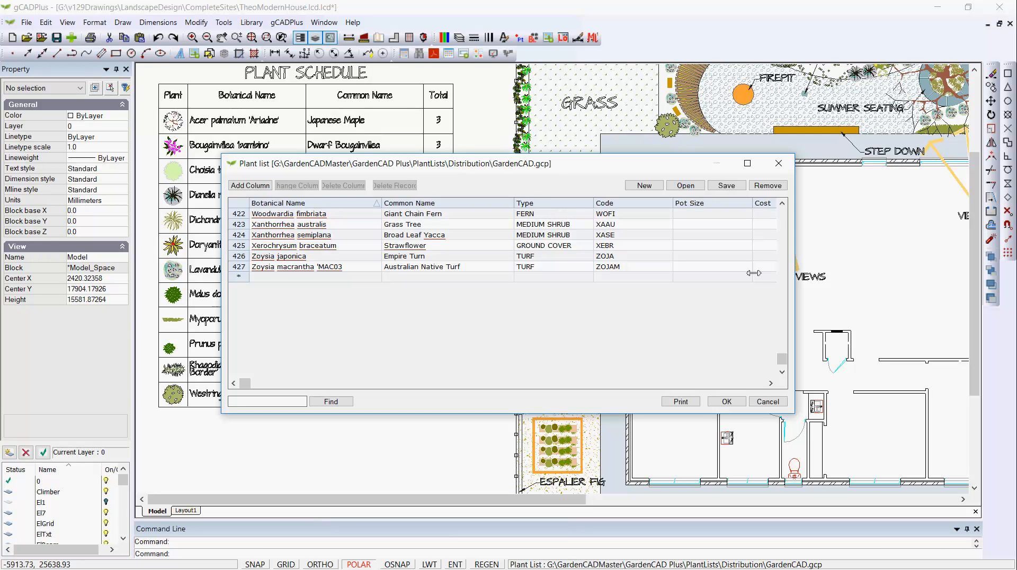
Load the ParisTab.gcp plant list from the gCADPlus folder in the user's Documents on the local C: disk.
{"action": "left_click", "coordinate": [686, 186]}
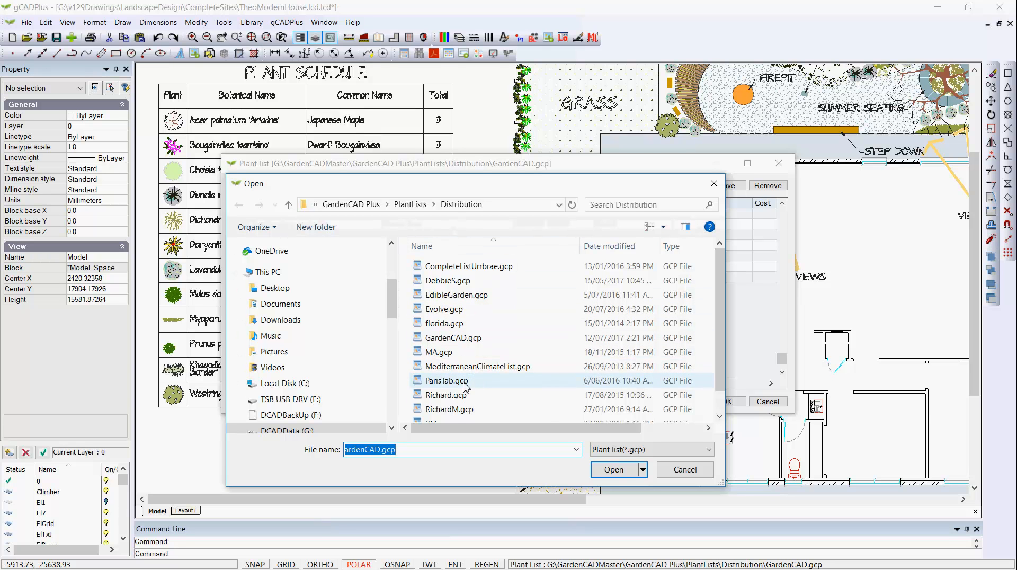
{"action": "left_click", "coordinate": [286, 383]}
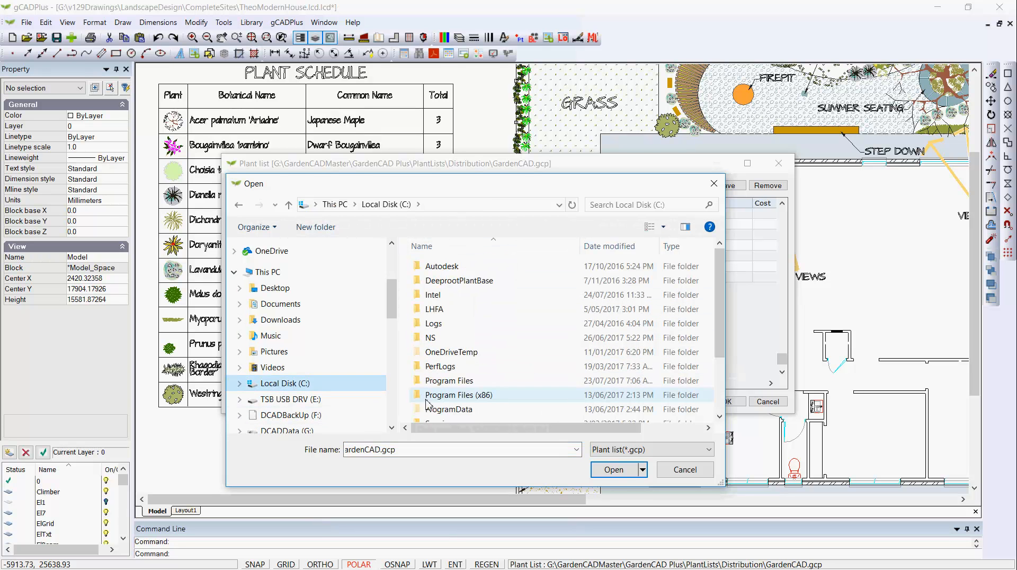
{"action": "left_click_drag", "start_coordinate": [719, 307], "coordinate": [711, 416]}
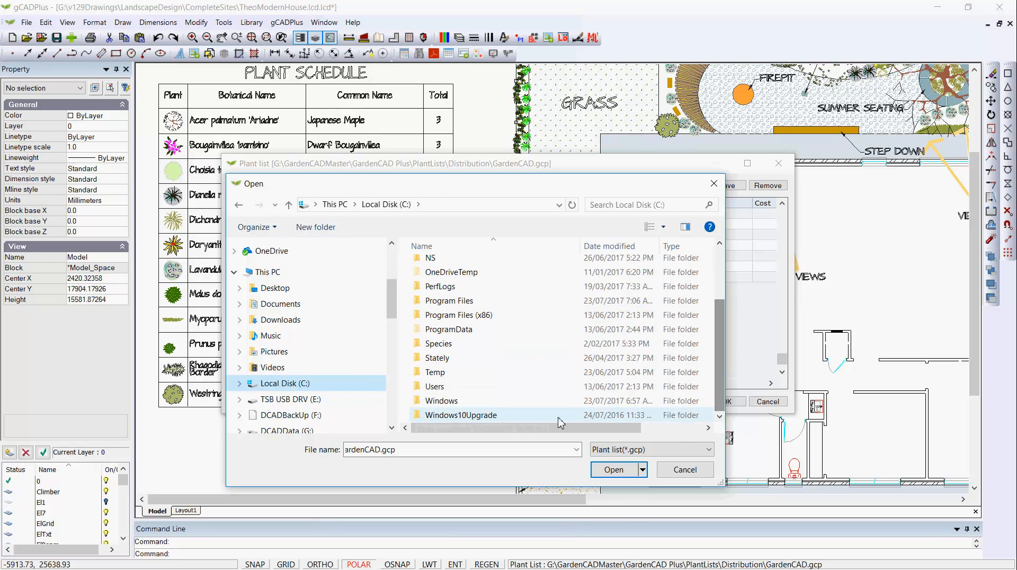
{"action": "double_click", "coordinate": [422, 387]}
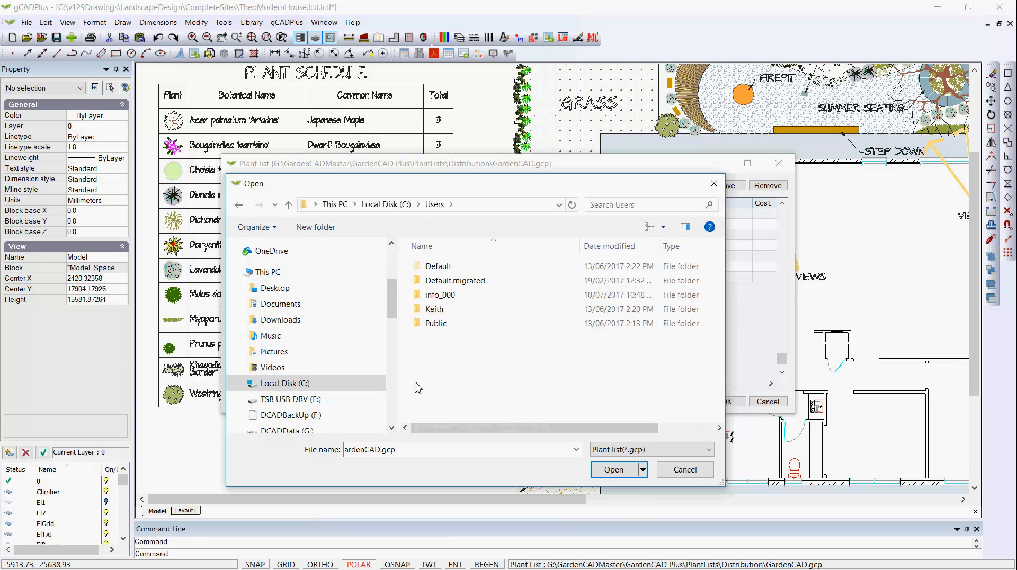
{"action": "double_click", "coordinate": [439, 295]}
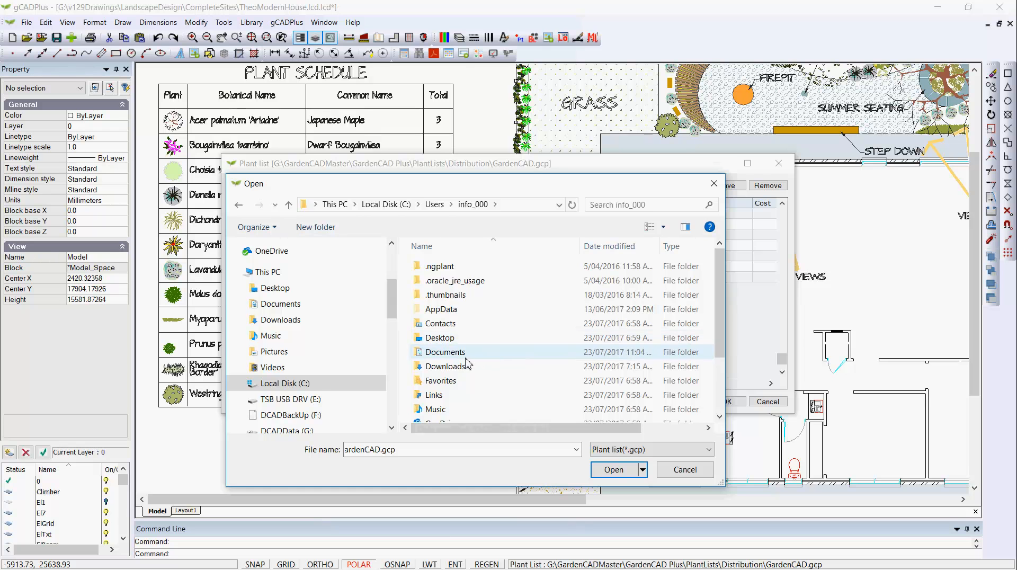
{"action": "double_click", "coordinate": [456, 353]}
{"action": "double_click", "coordinate": [419, 353]}
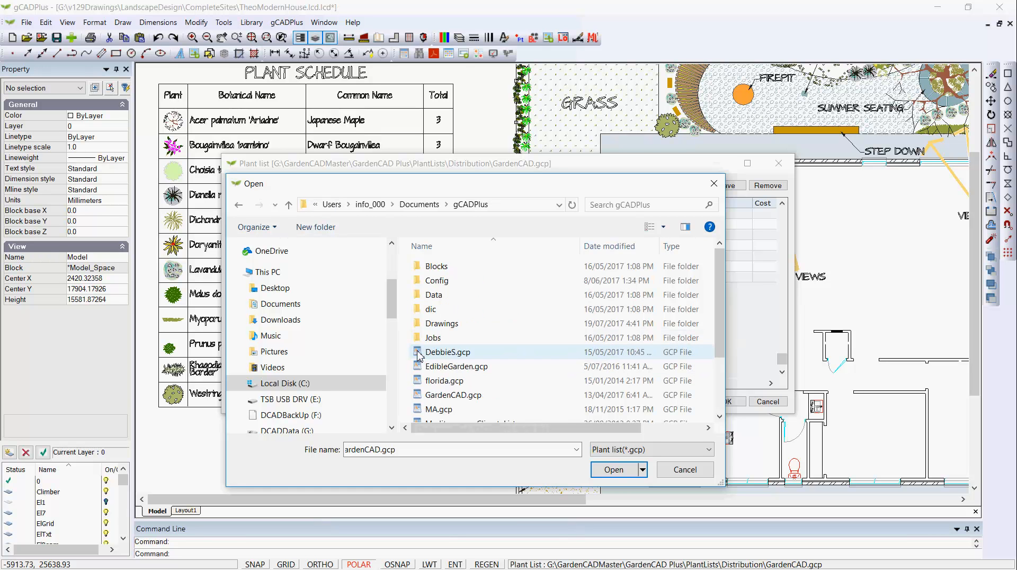
{"action": "left_click_drag", "start_coordinate": [717, 349], "coordinate": [715, 400]}
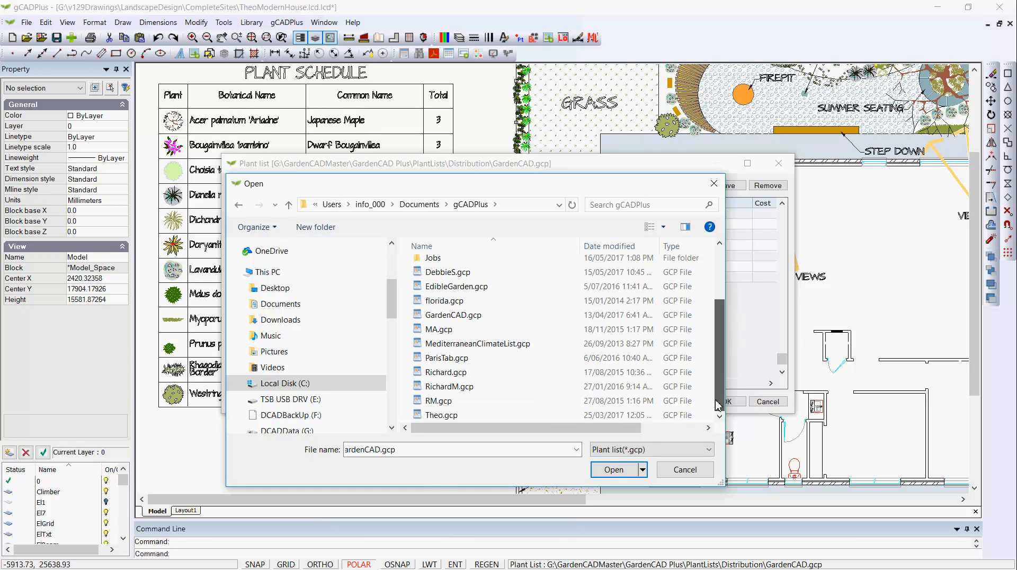
{"action": "left_click", "coordinate": [420, 360]}
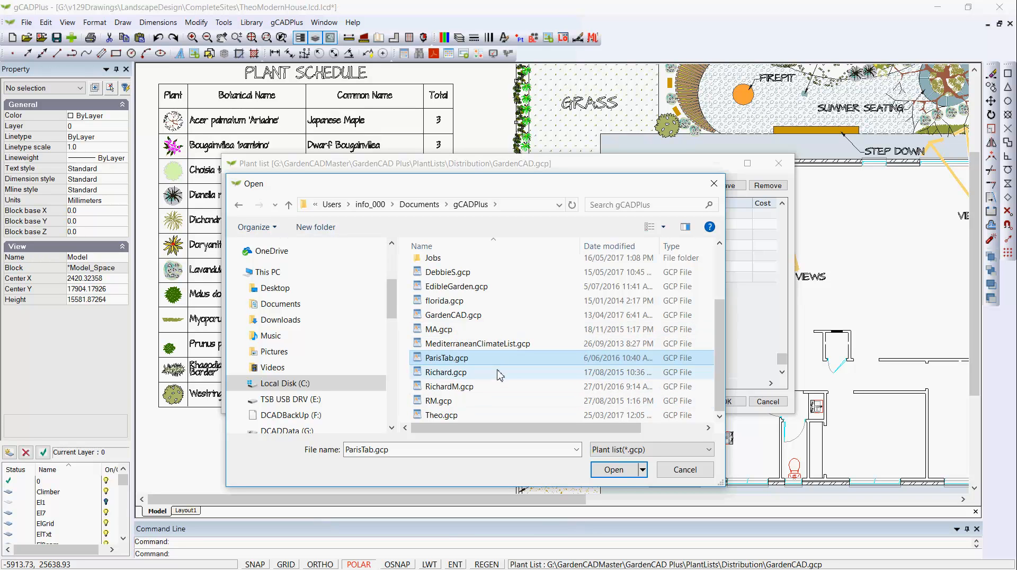
{"action": "left_click", "coordinate": [620, 475]}
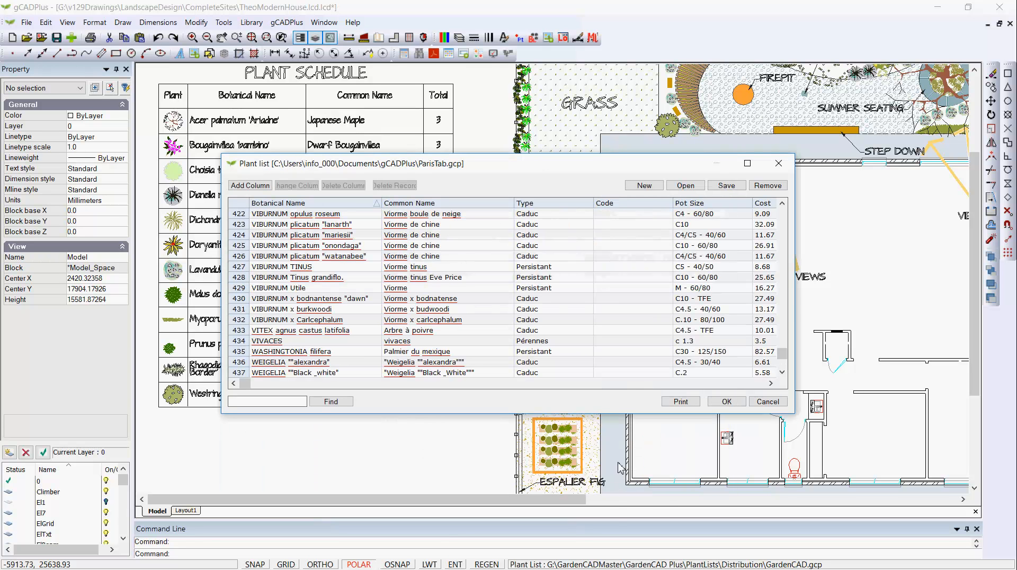
Widen the plant list window to include the Custom column, browse the ParisTab records, and close the list without editing.
{"action": "left_click_drag", "start_coordinate": [798, 318], "coordinate": [952, 317]}
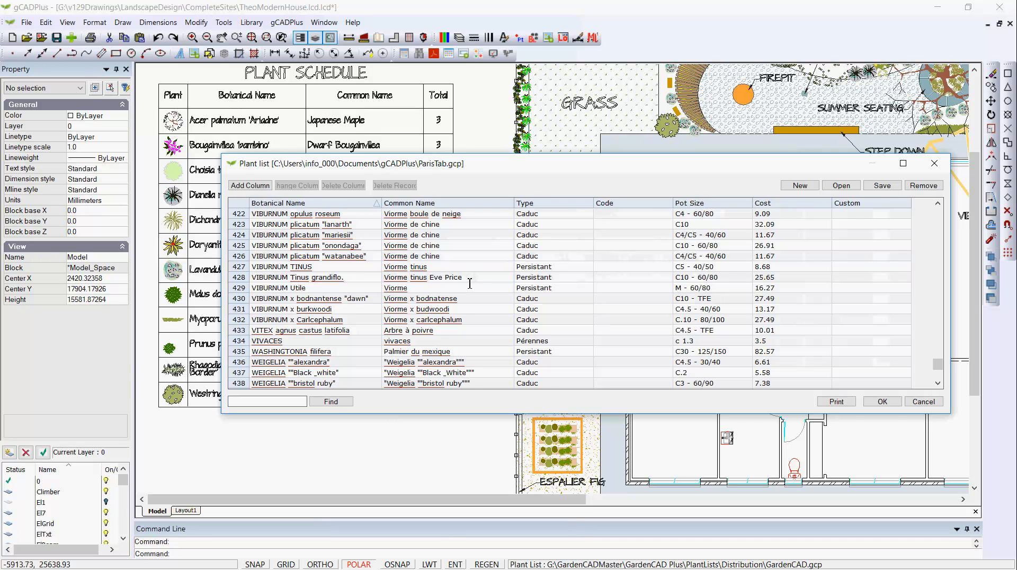
{"action": "scroll", "coordinate": [470, 283], "scroll_direction": "up", "scroll_amount": 1}
{"action": "scroll", "coordinate": [470, 283], "scroll_direction": "down", "scroll_amount": 4}
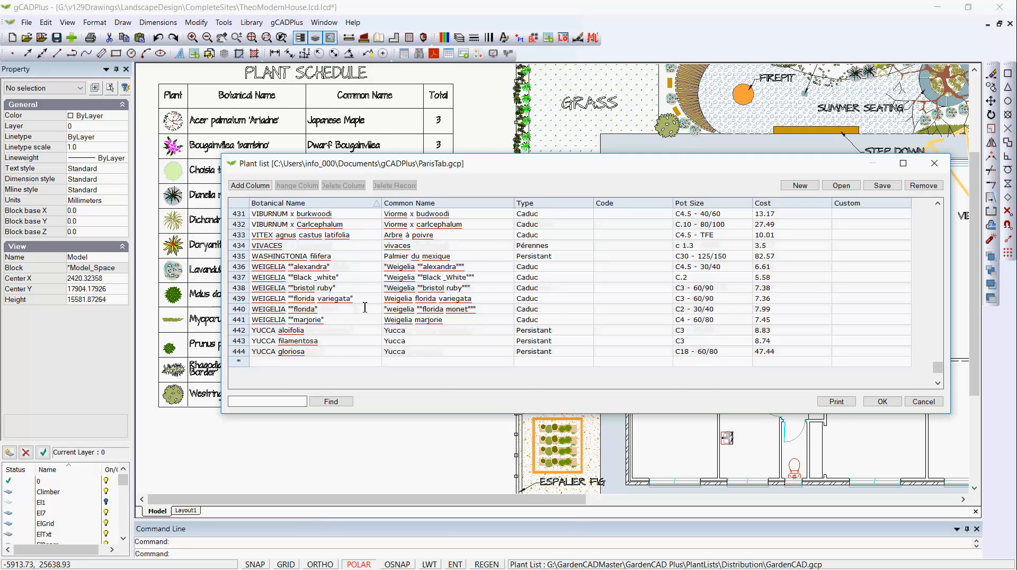
{"action": "scroll", "coordinate": [365, 296], "scroll_direction": "up", "scroll_amount": 9}
{"action": "scroll", "coordinate": [365, 291], "scroll_direction": "up", "scroll_amount": 20}
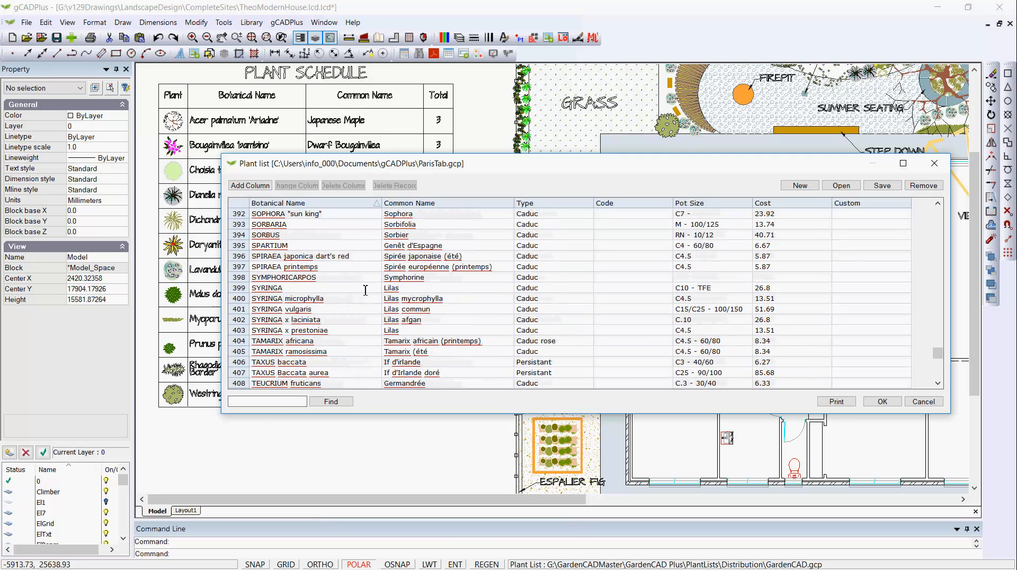
{"action": "scroll", "coordinate": [366, 290], "scroll_direction": "up", "scroll_amount": 3}
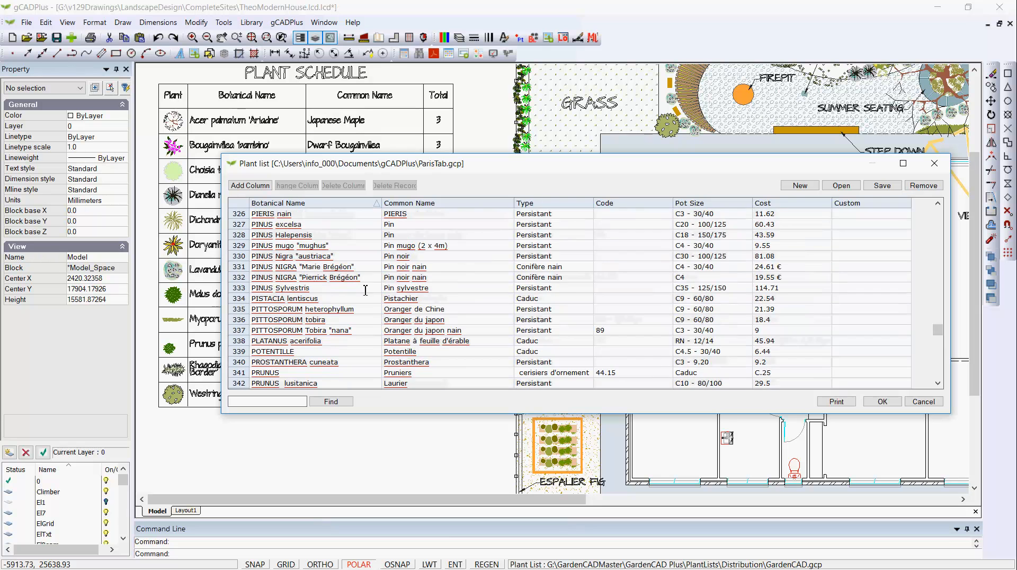
{"action": "scroll", "coordinate": [781, 233], "scroll_direction": "up", "scroll_amount": 2}
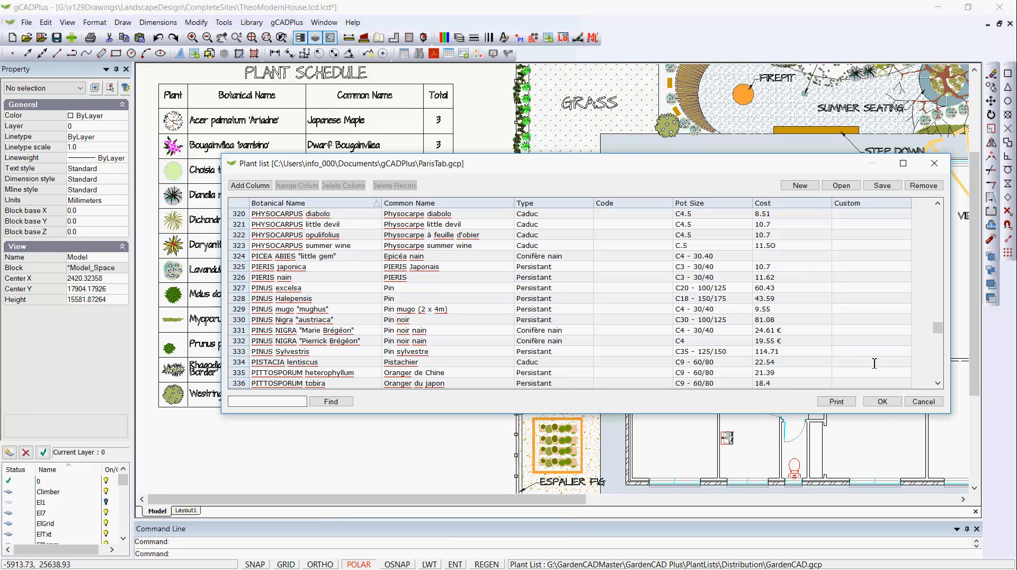
{"action": "left_click", "coordinate": [923, 403]}
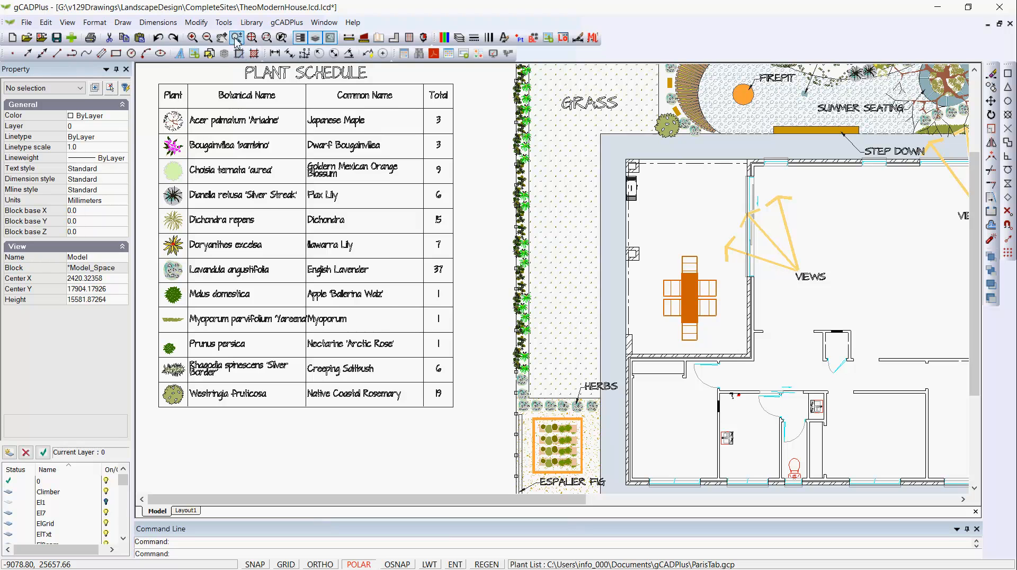
Try to open the Sample.spp file in a new Plant Database window, and close that window.
{"action": "left_click", "coordinate": [224, 23]}
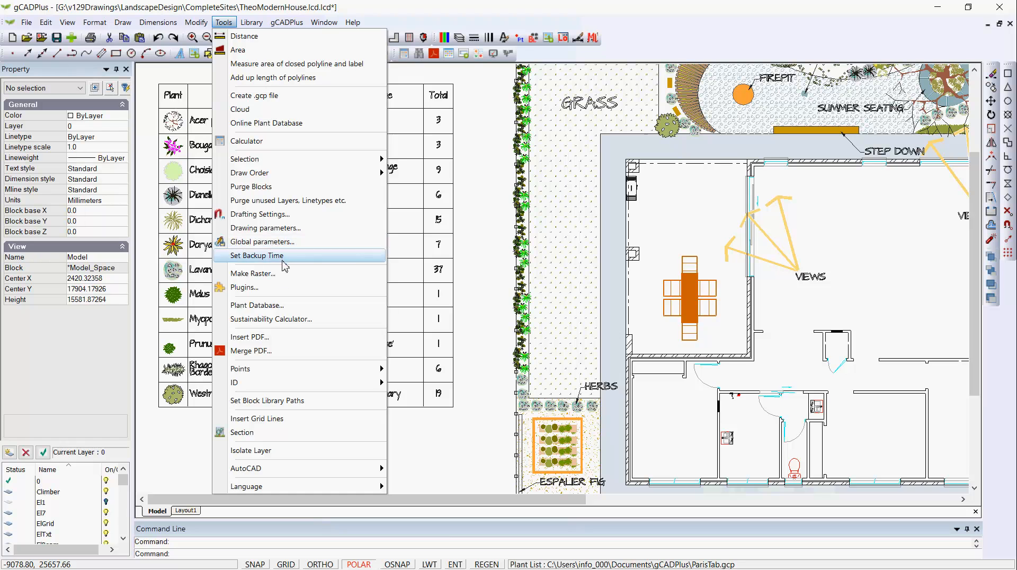
{"action": "left_click", "coordinate": [280, 307]}
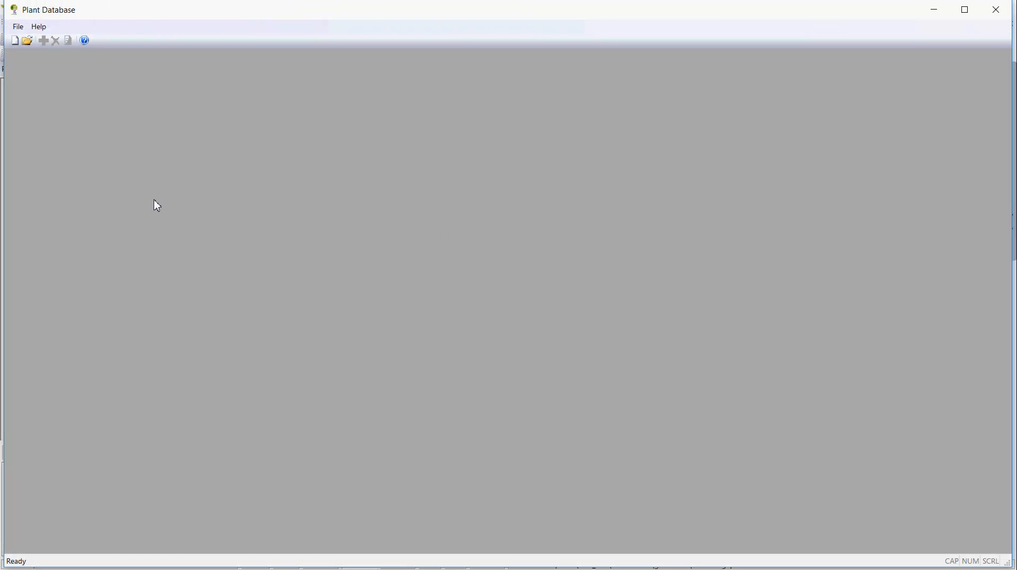
{"action": "left_click", "coordinate": [18, 26]}
{"action": "left_click", "coordinate": [47, 75]}
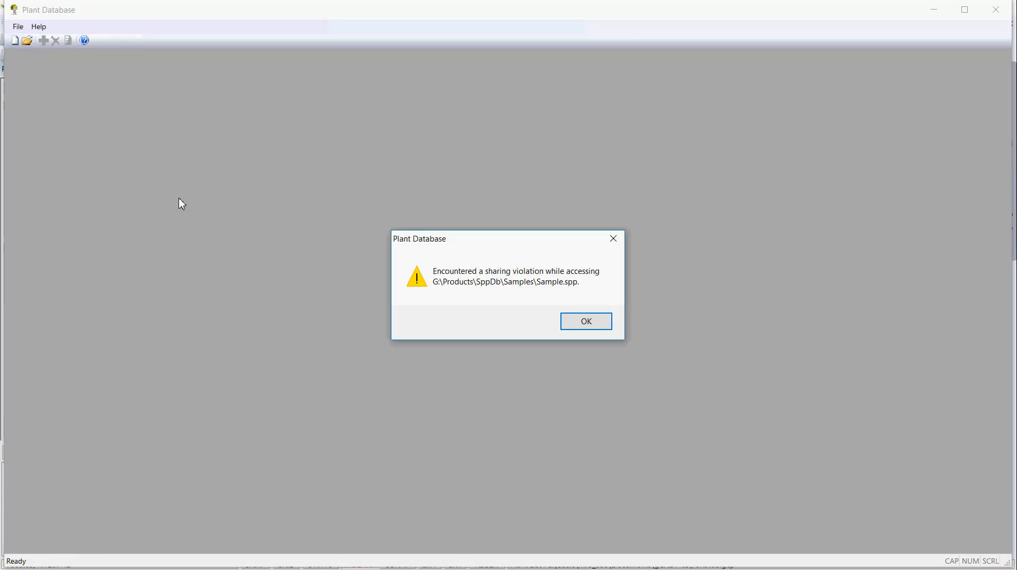
{"action": "left_click", "coordinate": [598, 324]}
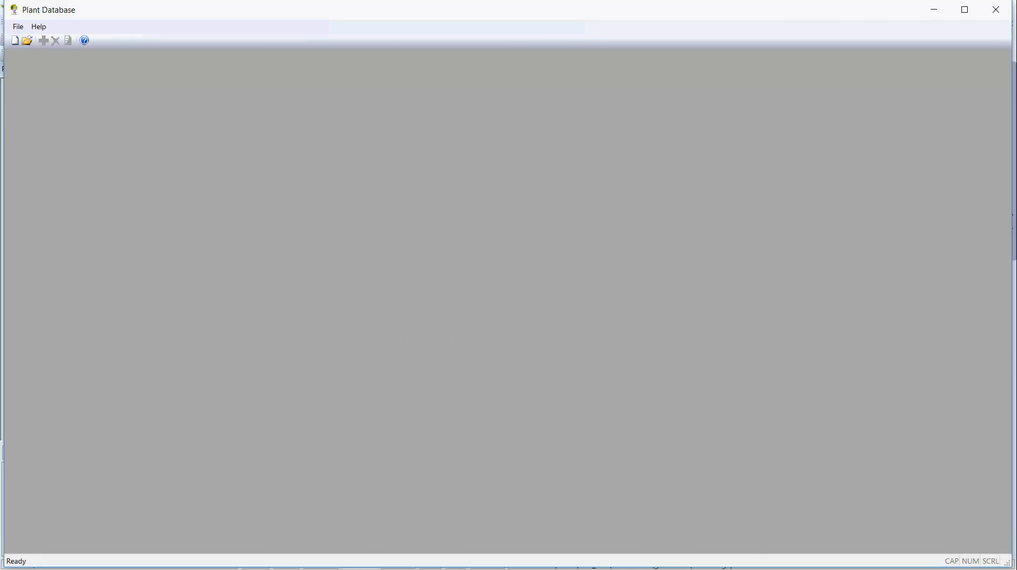
{"action": "left_click", "coordinate": [996, 10]}
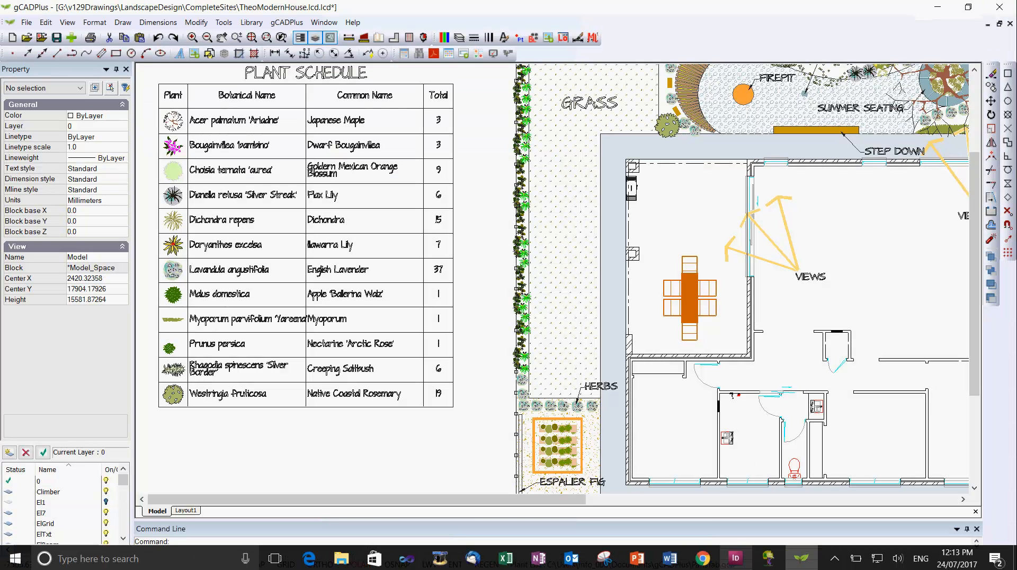
Switch to the running Plant Database with Sample.spp and page forward through the plant records to Aeonium arboreum 'Zwartkop'.
{"action": "left_click", "coordinate": [768, 559]}
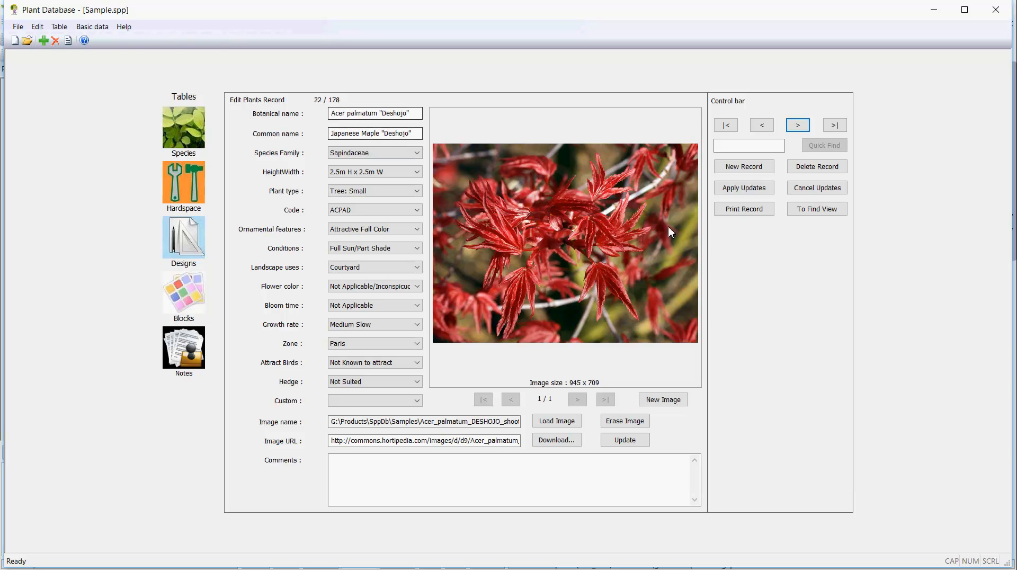
{"action": "left_click", "coordinate": [797, 126]}
{"action": "left_click", "coordinate": [798, 126]}
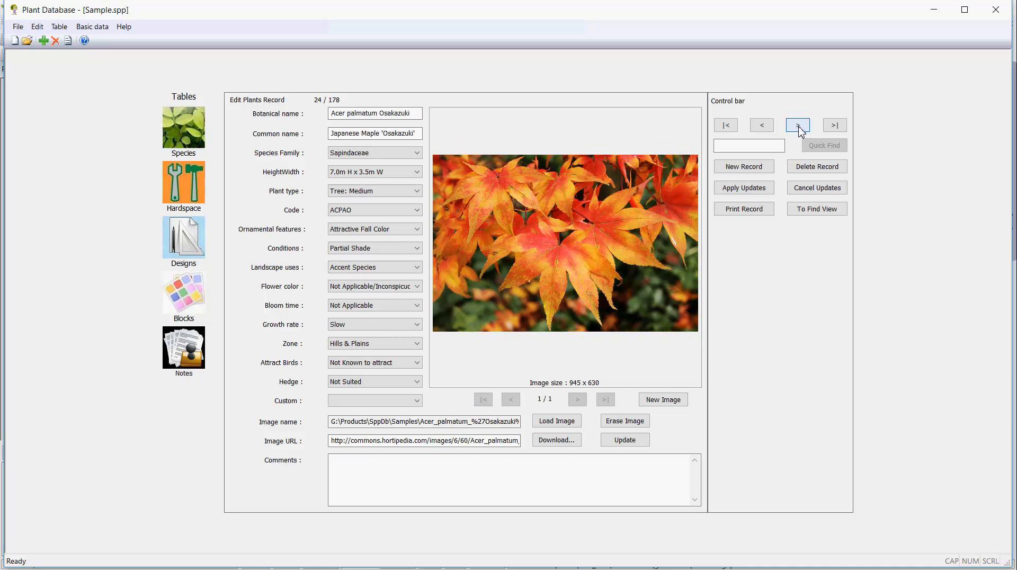
{"action": "left_click", "coordinate": [798, 126]}
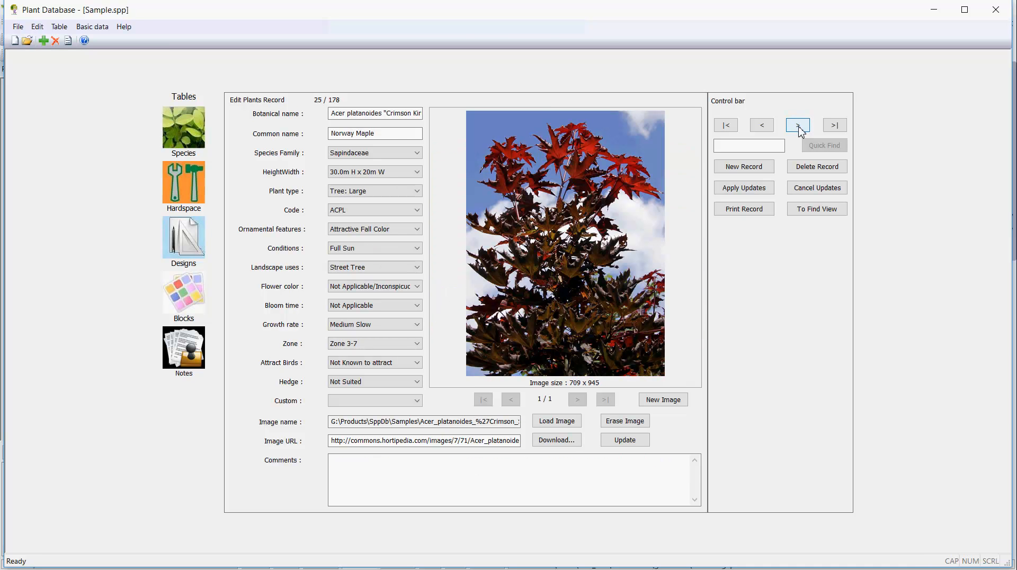
{"action": "left_click", "coordinate": [797, 126]}
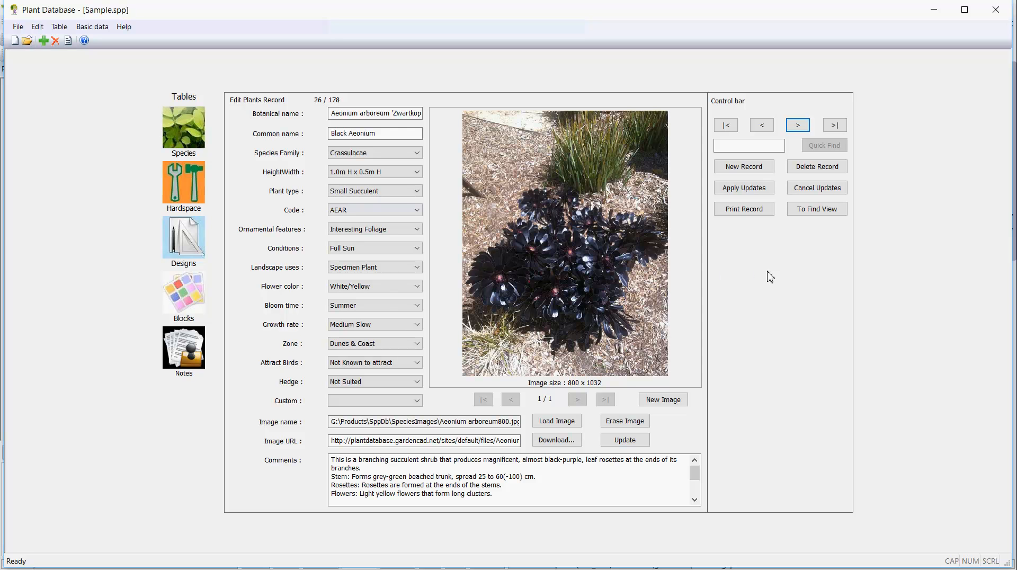
Find the plants of type Shrub: Medium in the database, review the matches, and close the Plant Database.
{"action": "left_click", "coordinate": [819, 210]}
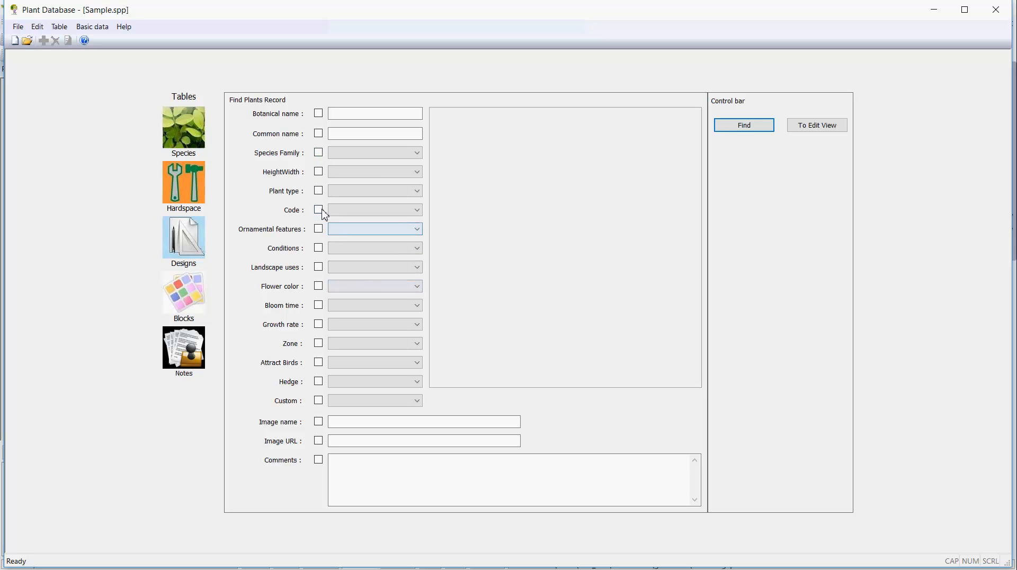
{"action": "left_click", "coordinate": [319, 190]}
{"action": "left_click", "coordinate": [417, 191]}
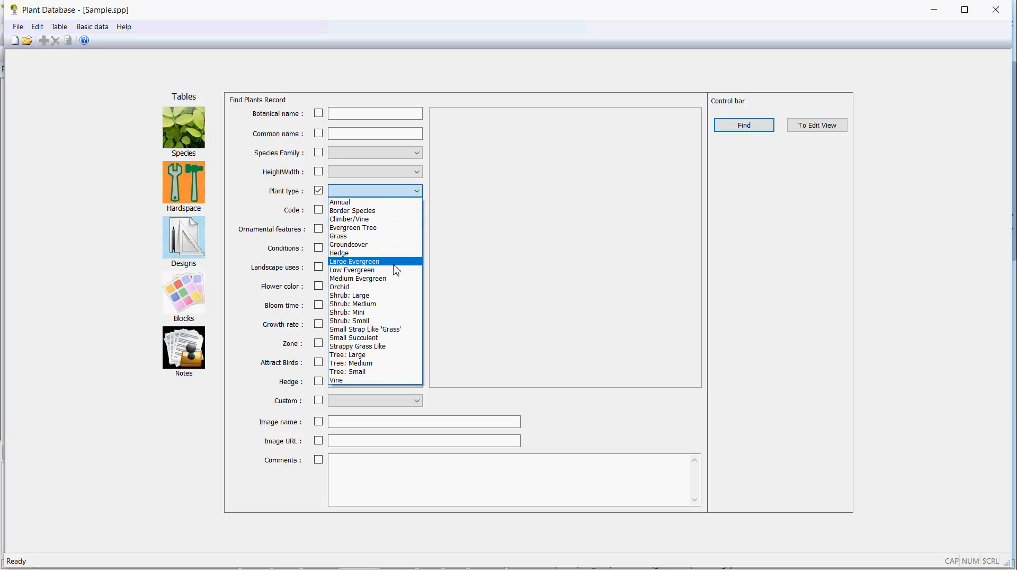
{"action": "left_click", "coordinate": [380, 306]}
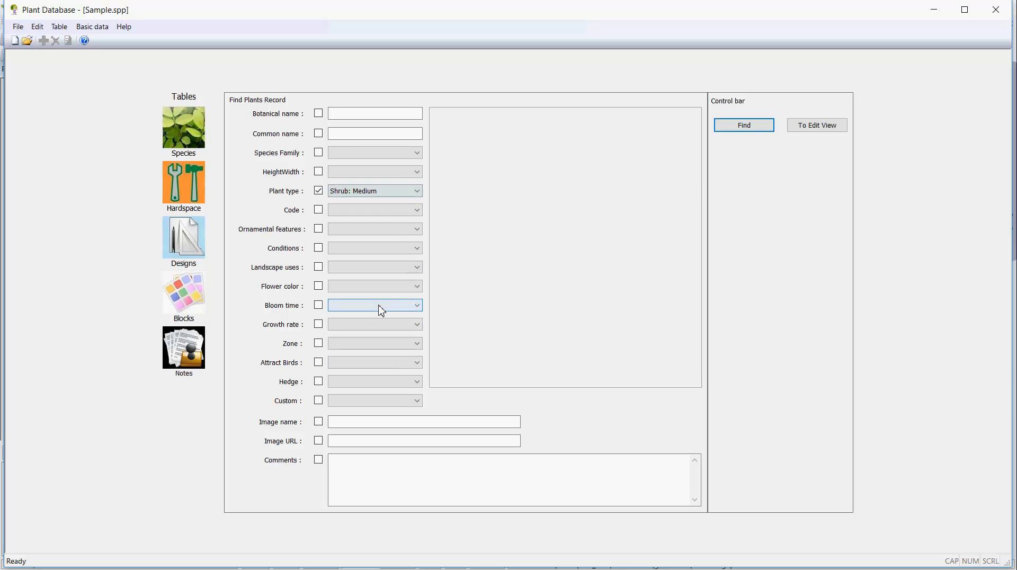
{"action": "left_click", "coordinate": [744, 126]}
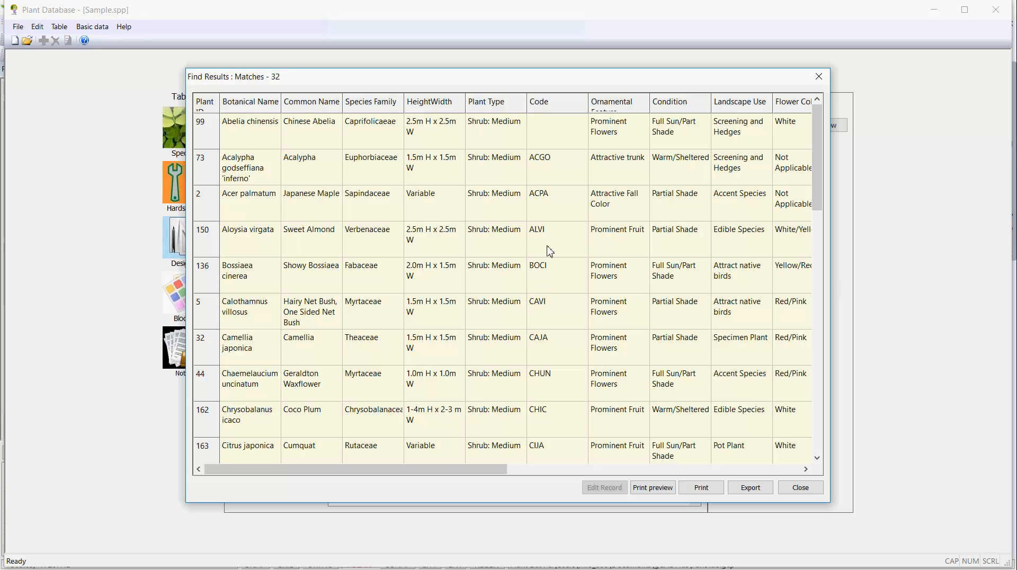
{"action": "scroll", "coordinate": [550, 251], "scroll_direction": "down", "scroll_amount": 8}
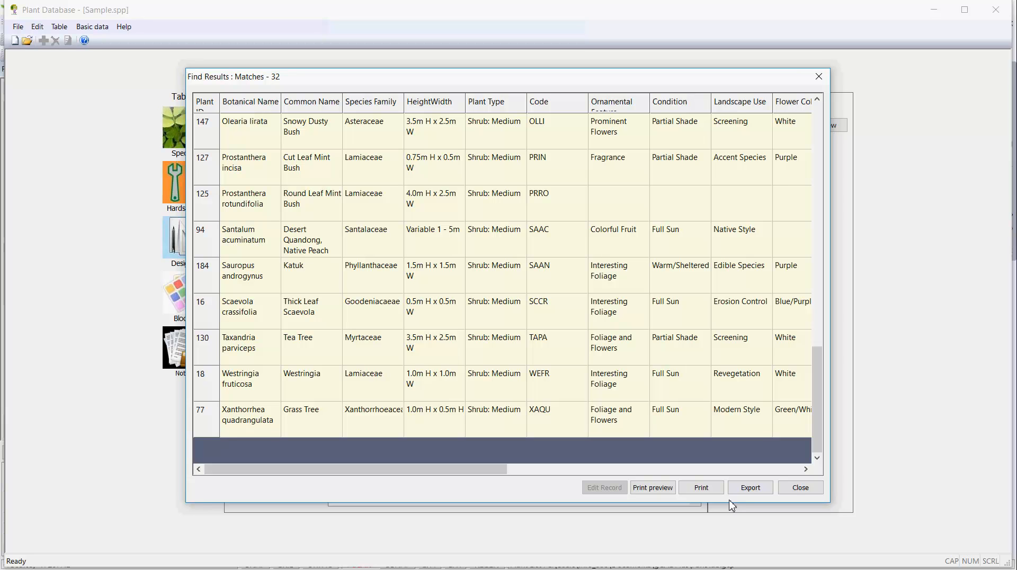
{"action": "left_click", "coordinate": [819, 77]}
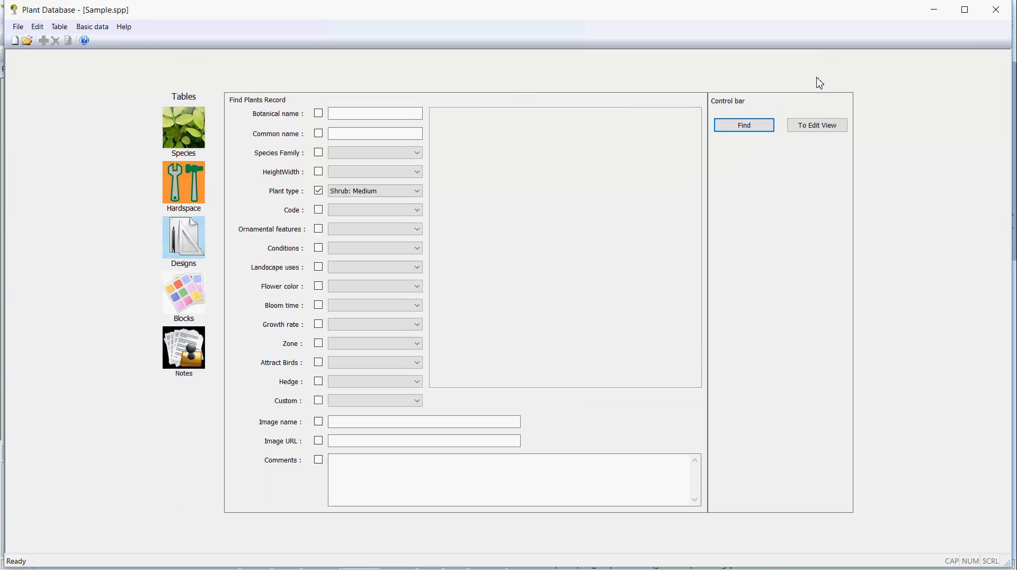
{"action": "left_click", "coordinate": [996, 9]}
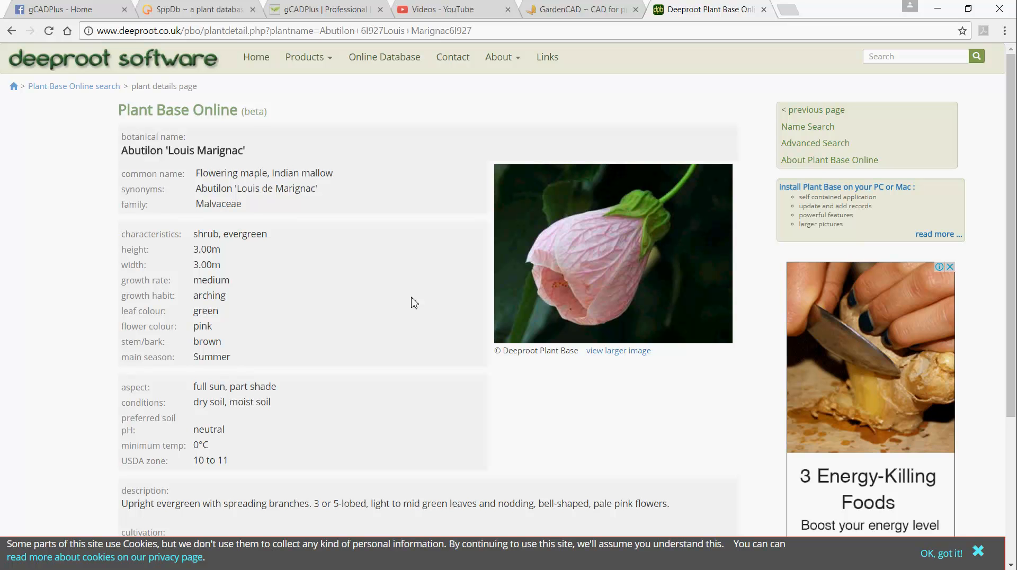
Switch from the browser back to gCADPlus, view the attached ParisTab.gcp plant list, and close it without changes.
{"action": "mouse_move", "coordinate": [462, 569]}
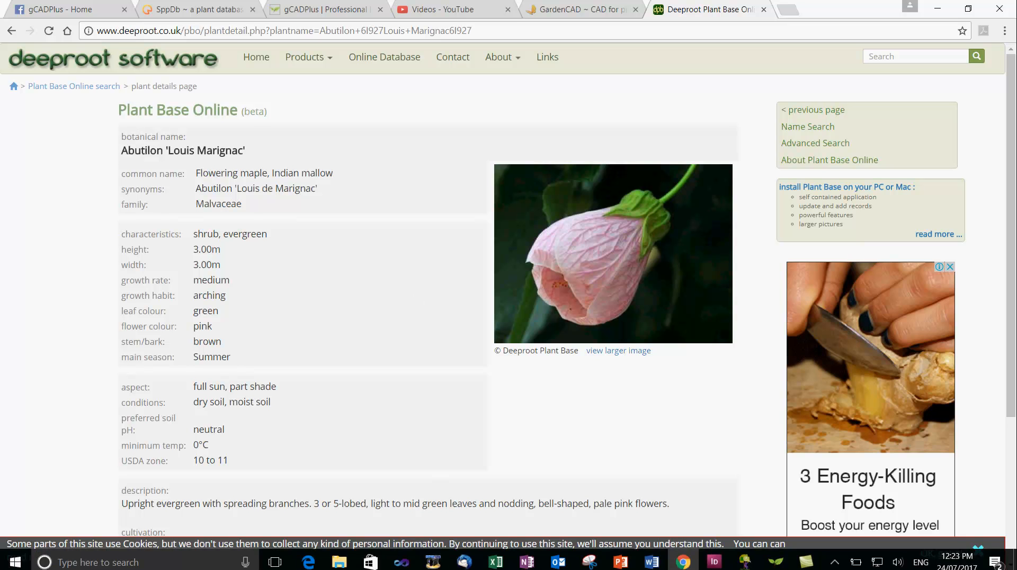
{"action": "left_click", "coordinate": [774, 560]}
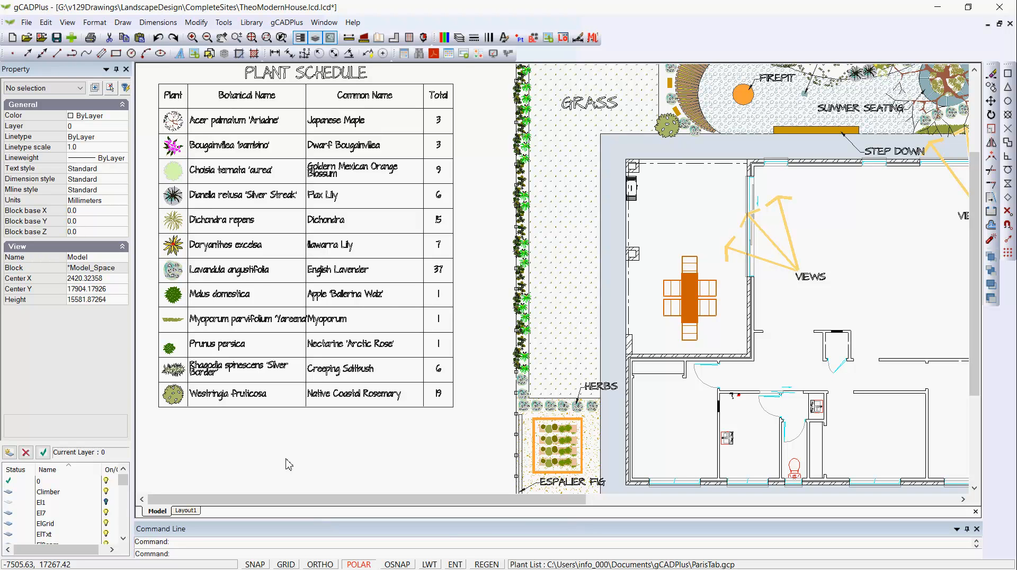
{"action": "left_click", "coordinate": [282, 25]}
{"action": "mouse_move", "coordinate": [400, 36]}
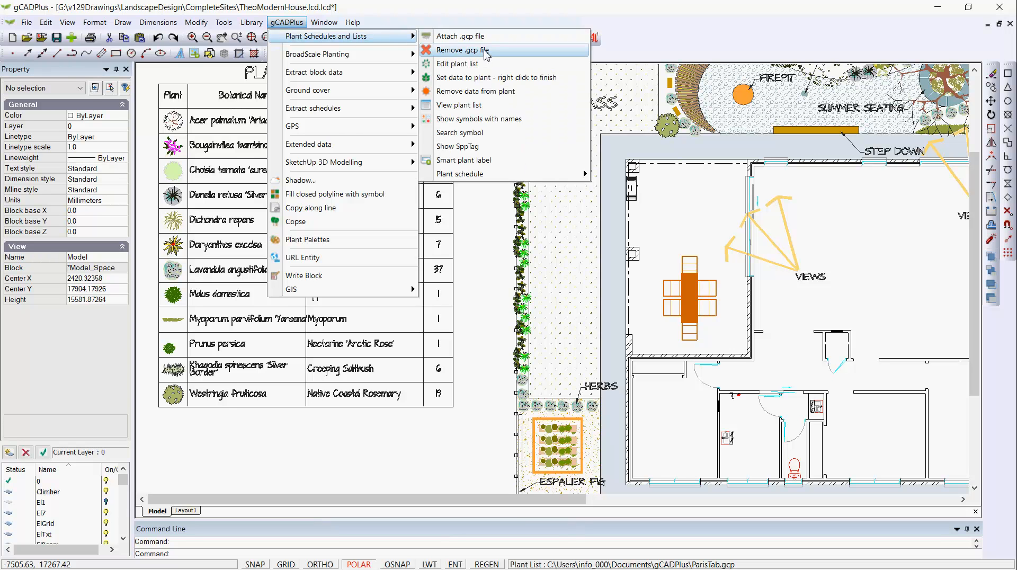
{"action": "left_click", "coordinate": [472, 64]}
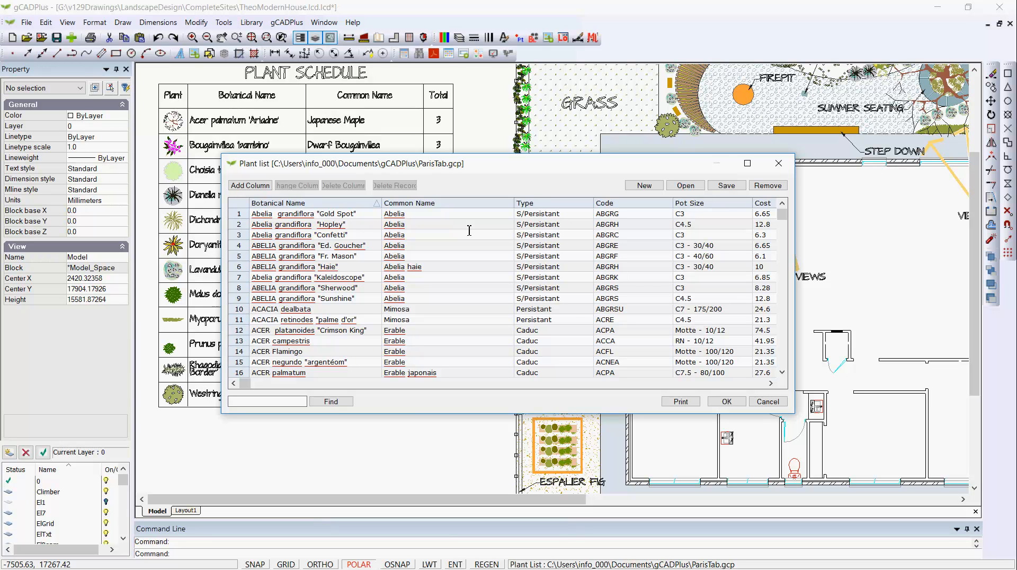
{"action": "left_click", "coordinate": [768, 401]}
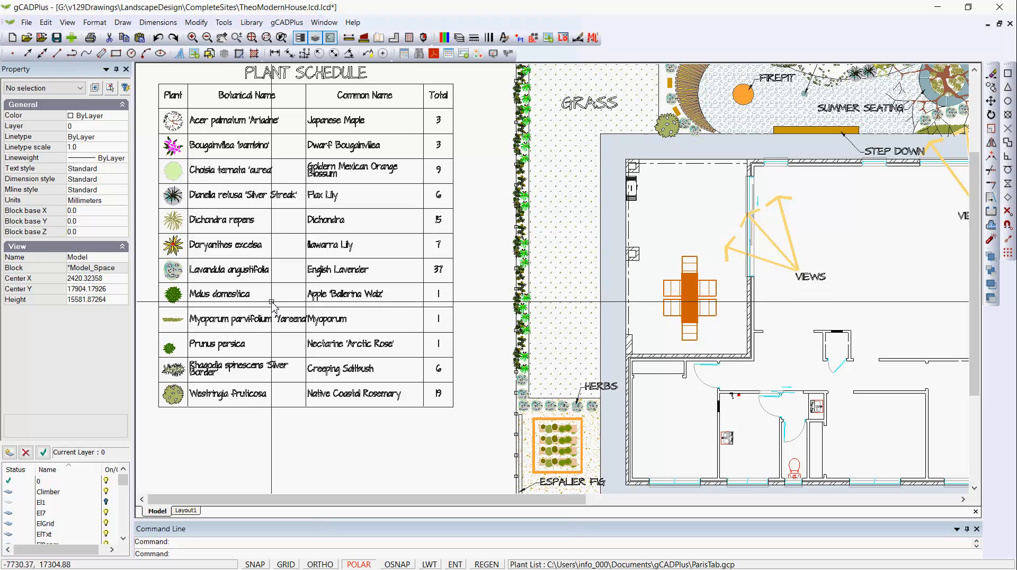